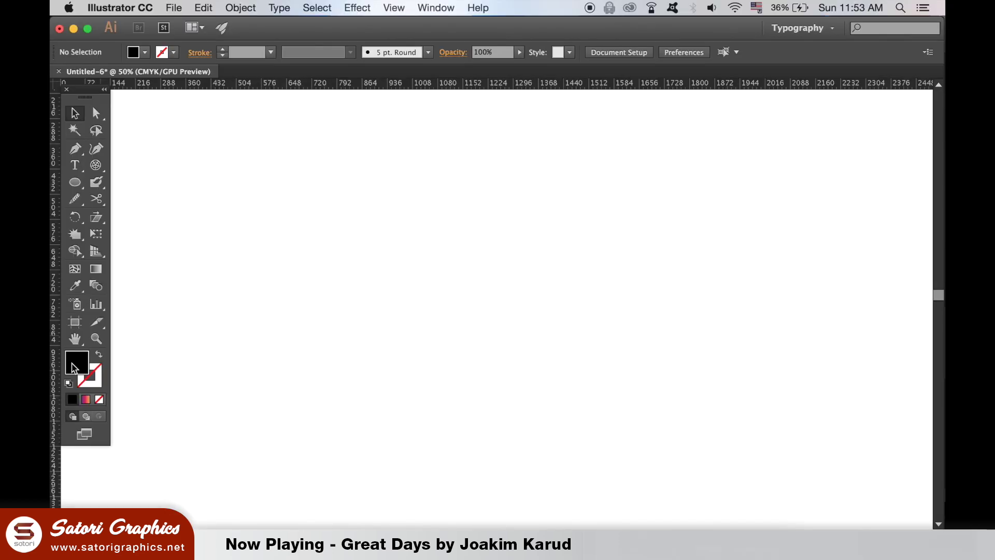
Step: Draw a black circle and Alt-drag an overlapping copy to its right
{"action": "left_click_drag", "start_coordinate": [76, 182], "coordinate": [151, 218]}
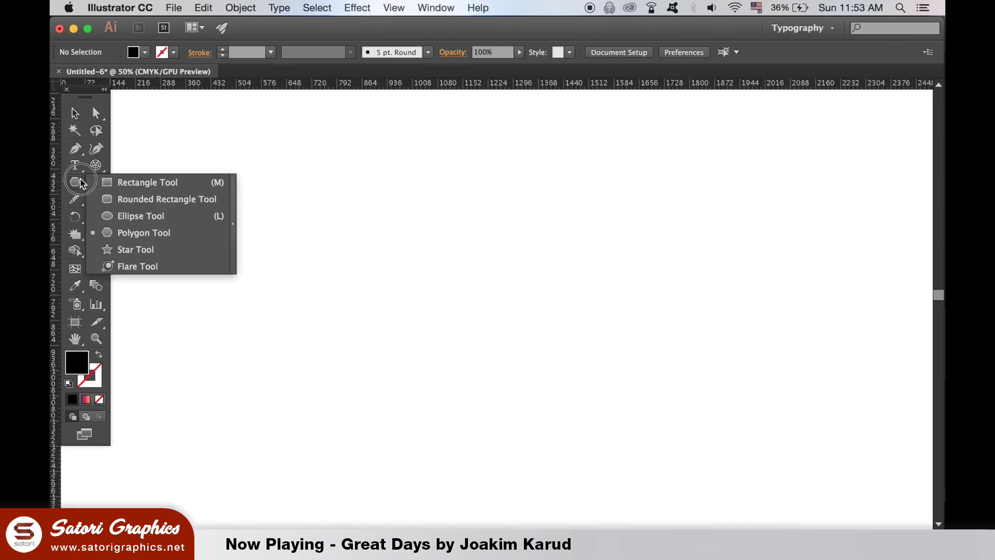
{"action": "left_click_drag", "start_coordinate": [280, 188], "coordinate": [491, 399]}
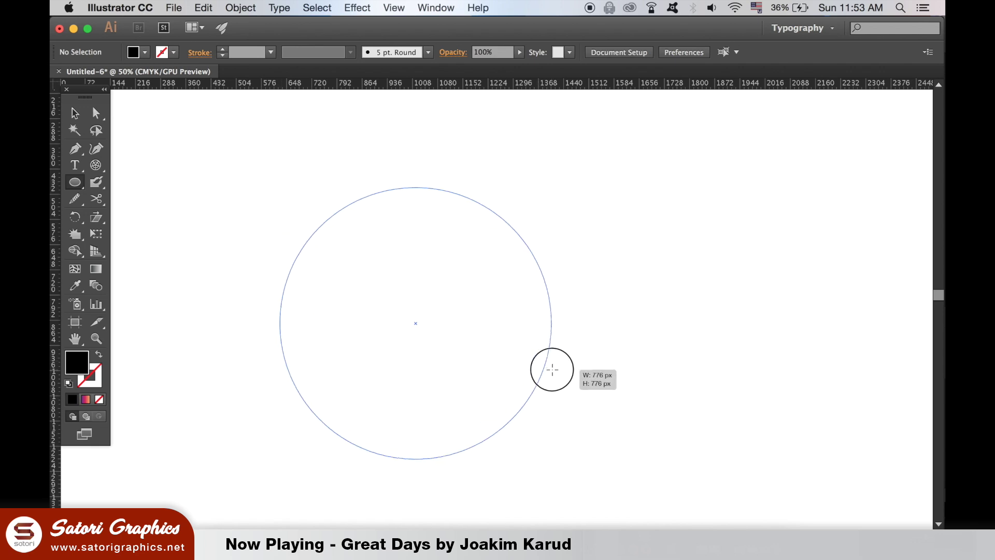
{"action": "left_click", "coordinate": [75, 112]}
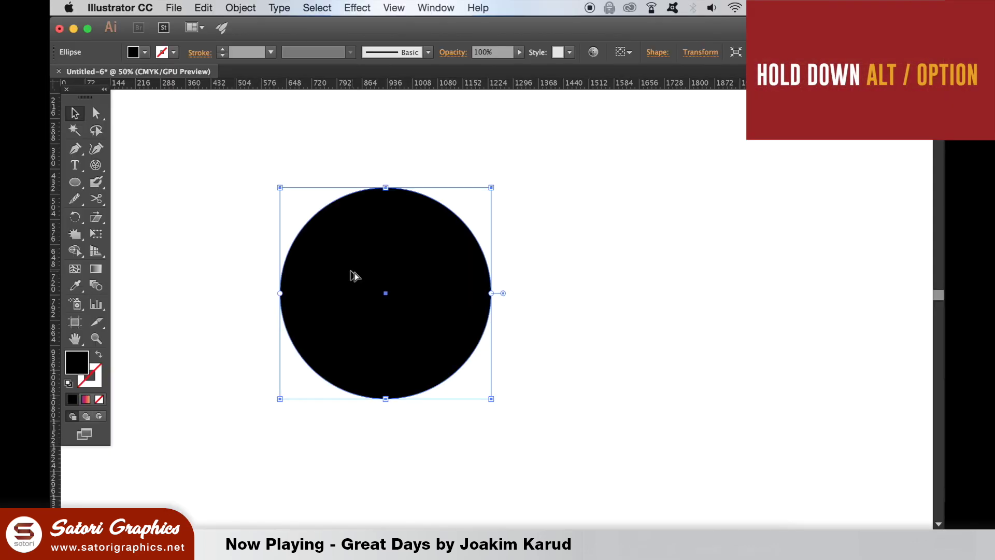
{"action": "left_click_drag", "start_coordinate": [351, 277], "coordinate": [457, 278]}
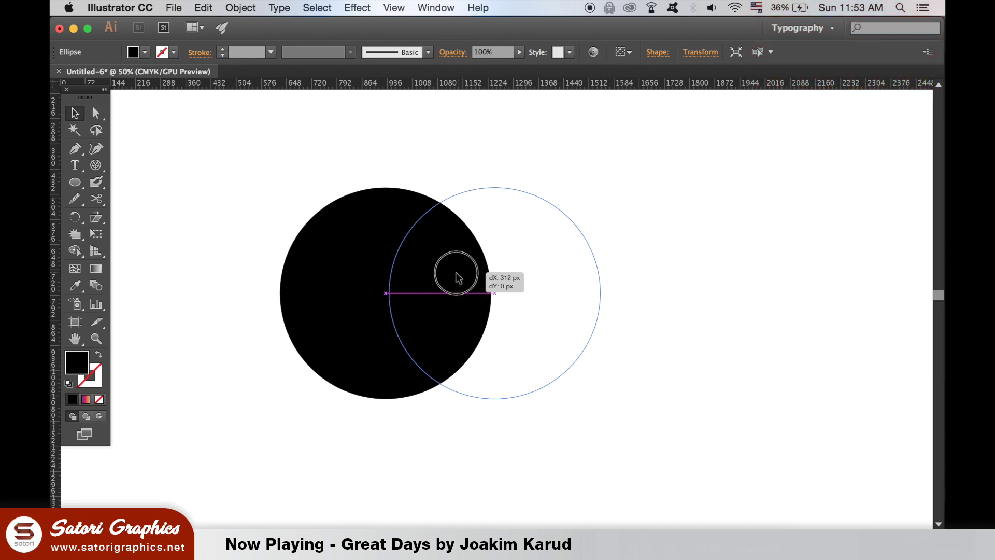
{"action": "left_click_drag", "start_coordinate": [457, 278], "coordinate": [457, 277]}
Step: Select both circles and align them on their vertical centres
{"action": "left_click", "coordinate": [338, 159]}
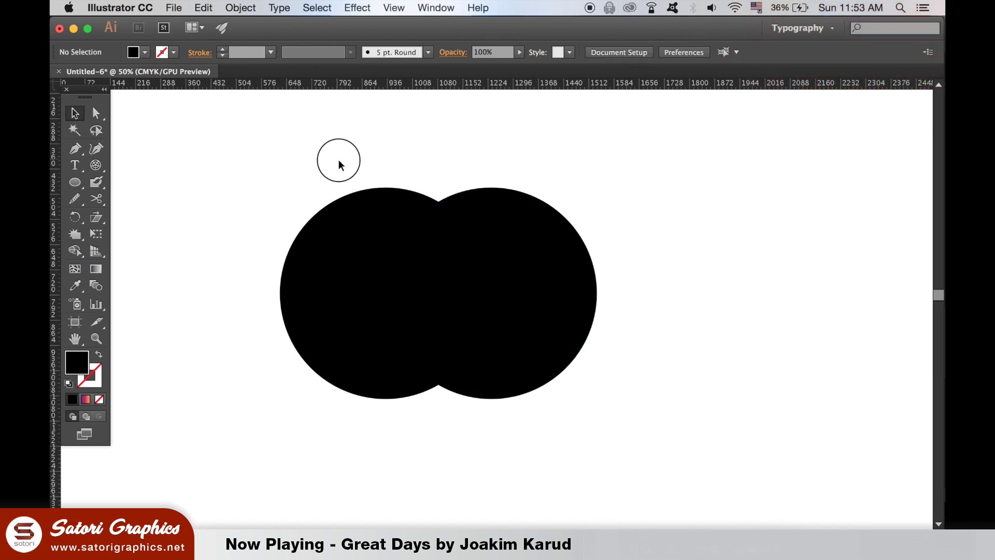
{"action": "left_click_drag", "start_coordinate": [338, 165], "coordinate": [600, 371]}
{"action": "left_click", "coordinate": [621, 53]}
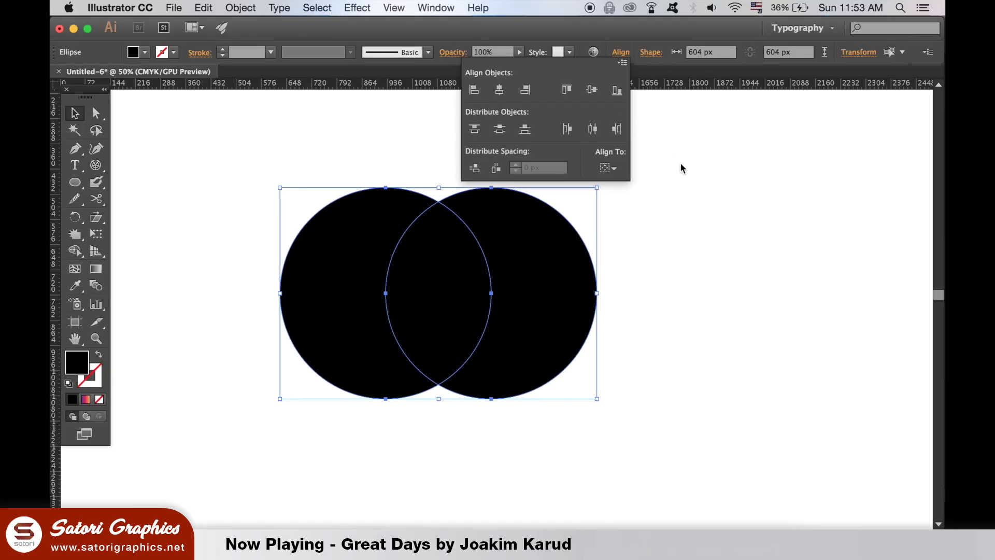
{"action": "left_click", "coordinate": [681, 164]}
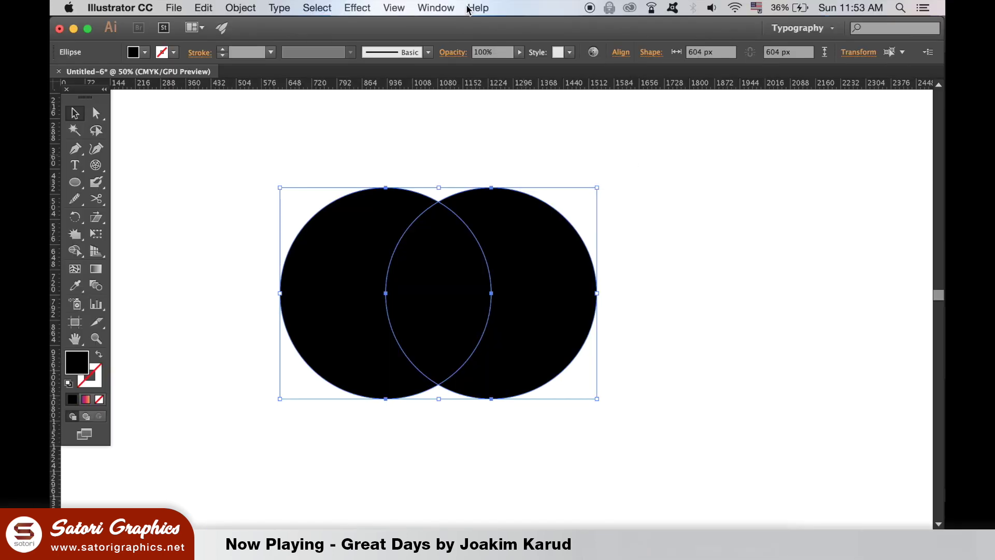
{"action": "left_click", "coordinate": [447, 8]}
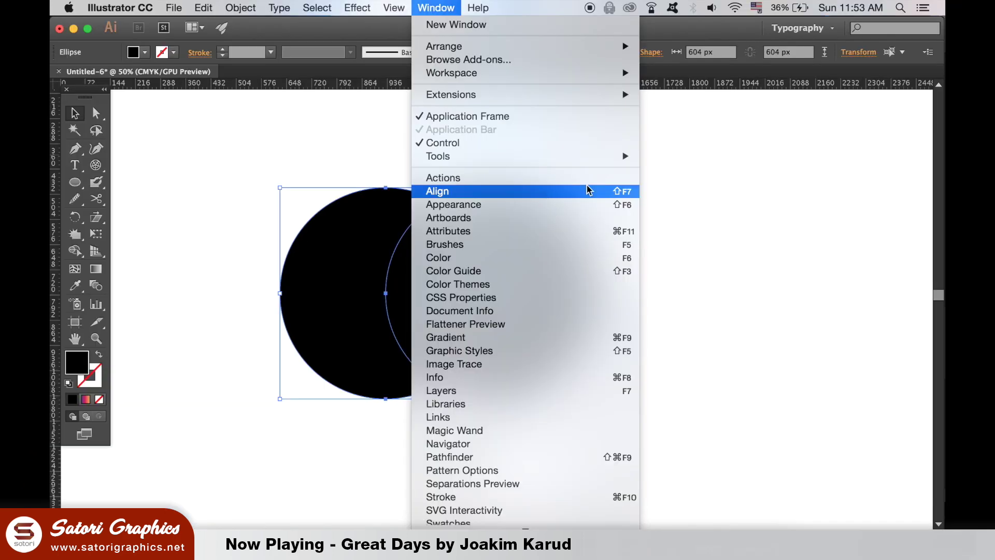
{"action": "left_click", "coordinate": [700, 190]}
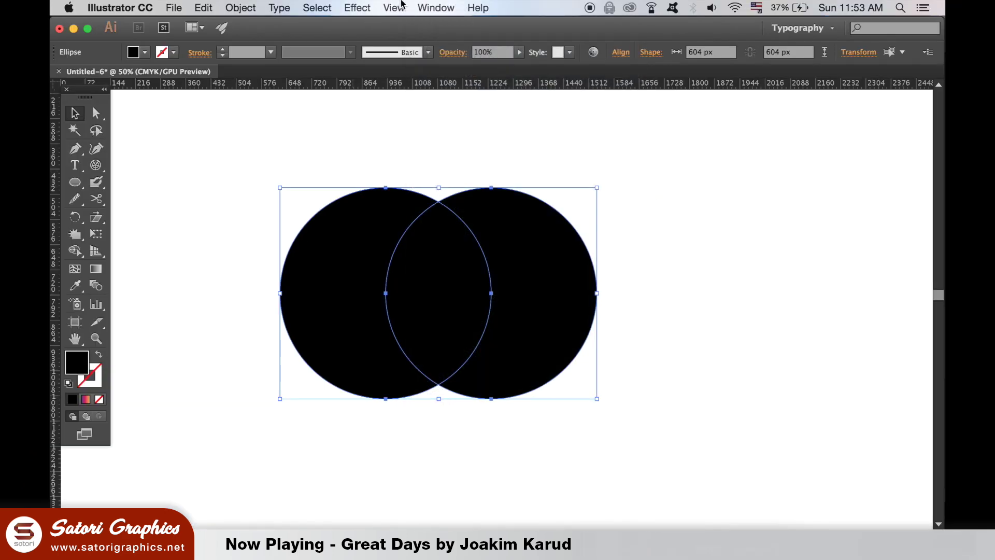
Step: Intersect the two circles in Pathfinder, leaving only their leaf-shaped overlap
{"action": "left_click", "coordinate": [436, 8]}
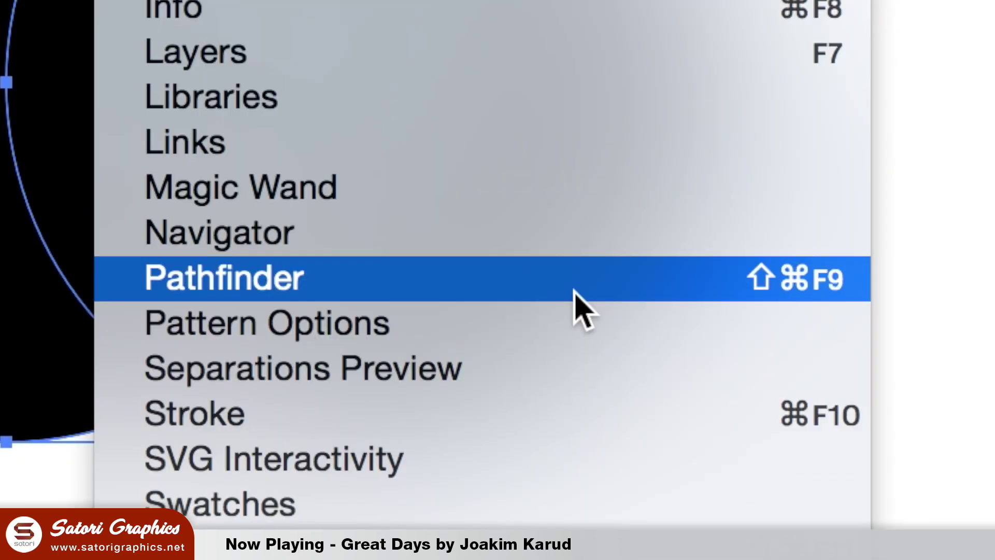
{"action": "left_click", "coordinate": [575, 292]}
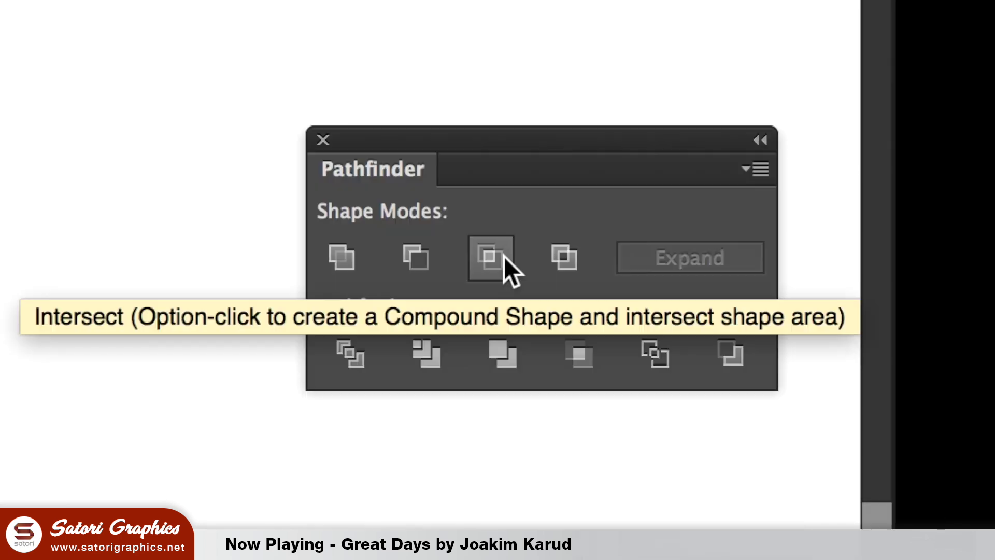
{"action": "left_click", "coordinate": [504, 256]}
{"action": "left_click", "coordinate": [740, 161]}
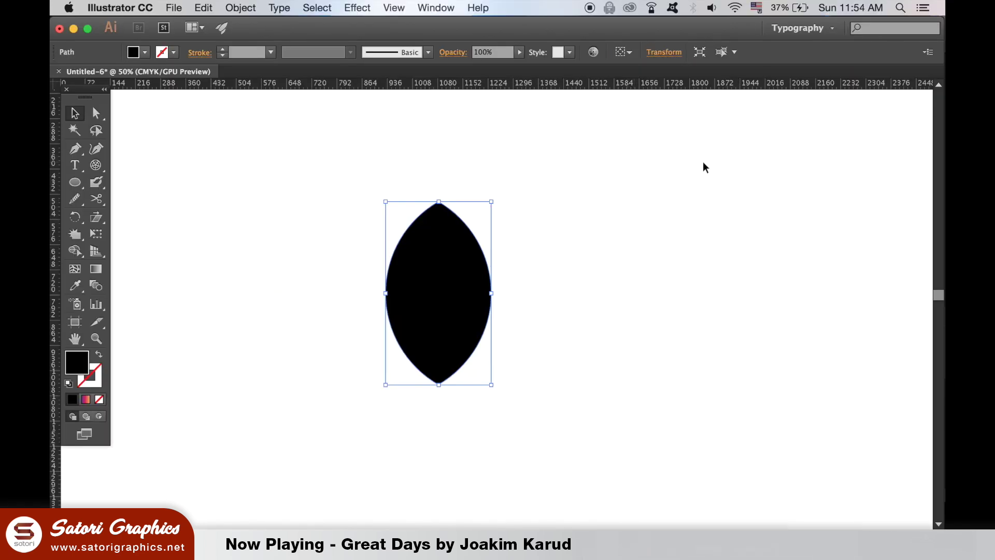
Step: Stretch the leaf taller, scale it down, and move it higher on the artboard
{"action": "left_click_drag", "start_coordinate": [439, 201], "coordinate": [438, 113]}
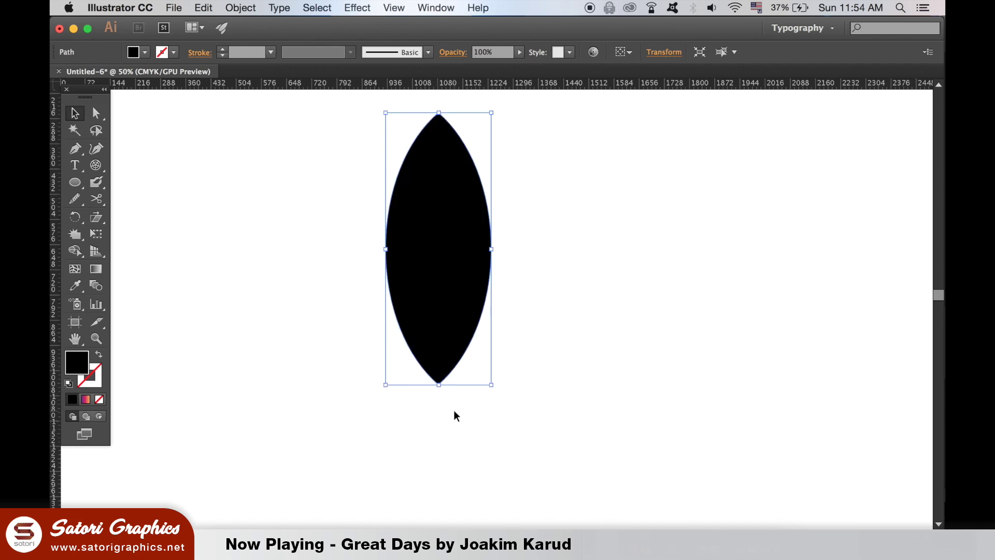
{"action": "left_click_drag", "start_coordinate": [439, 385], "coordinate": [439, 426]}
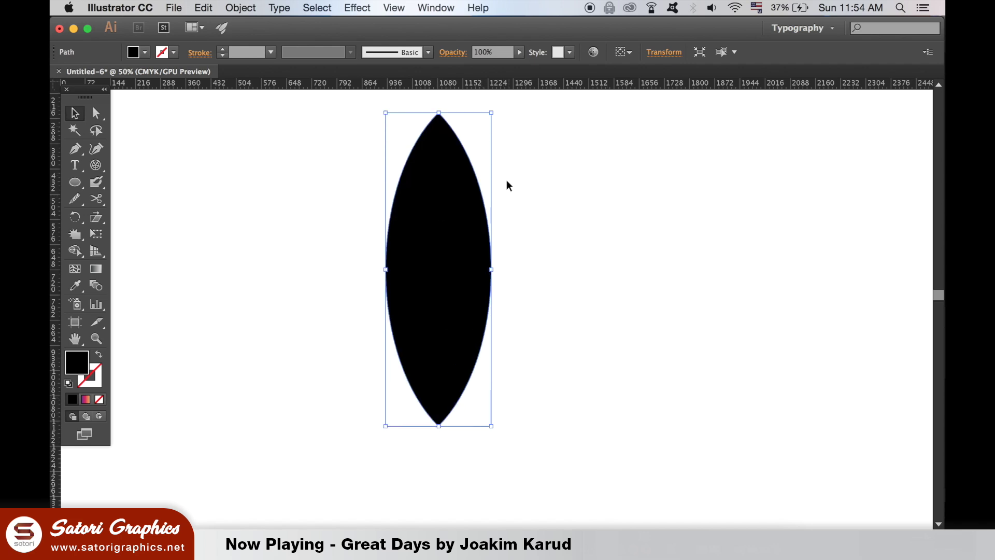
{"action": "left_click_drag", "start_coordinate": [490, 114], "coordinate": [423, 318]}
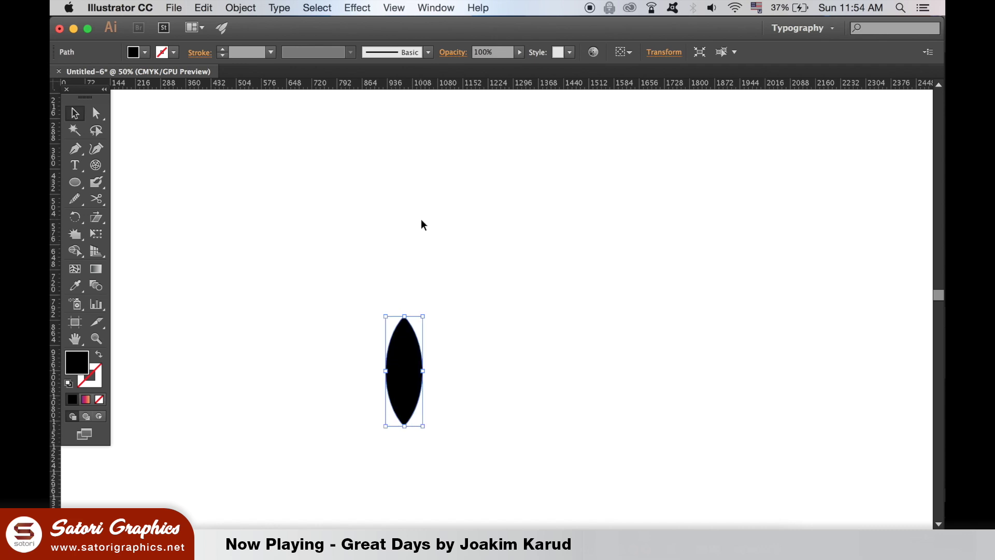
{"action": "left_click_drag", "start_coordinate": [406, 371], "coordinate": [419, 213]}
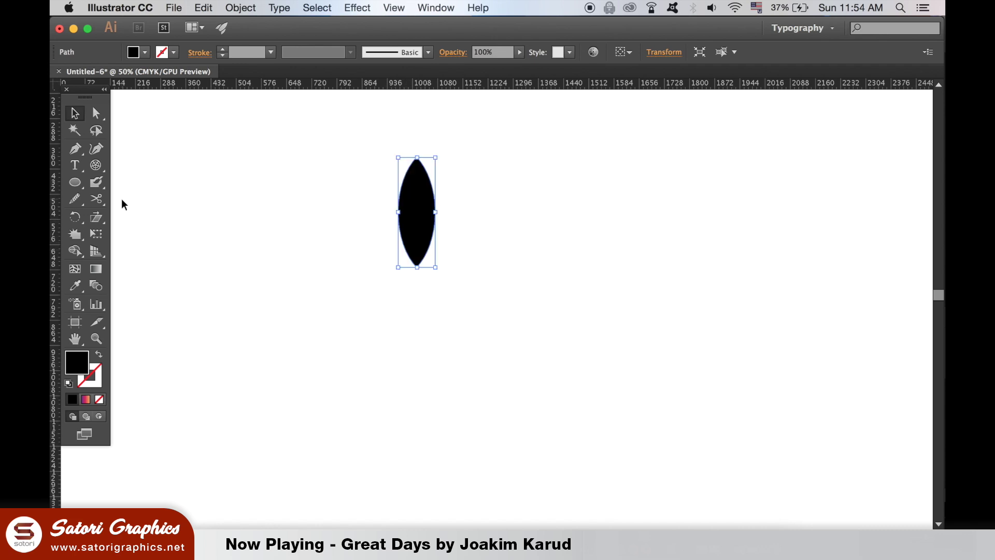
{"action": "left_click", "coordinate": [82, 214]}
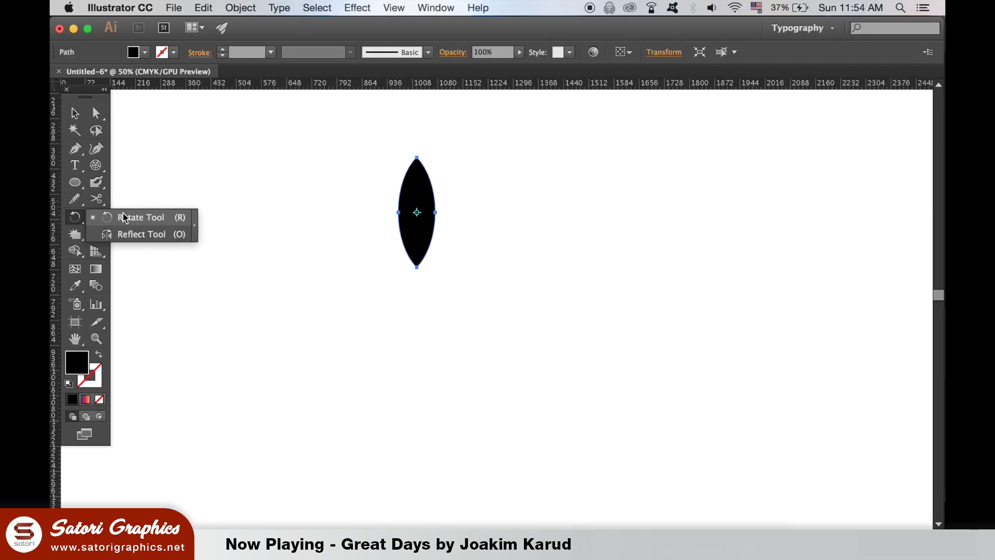
{"action": "left_click", "coordinate": [124, 217]}
Step: Set the pivot at the leaf's bottom tip and make an 18° rotated copy
{"action": "key", "text": "super+1"}
{"action": "left_click_drag", "start_coordinate": [289, 272], "coordinate": [366, 352]}
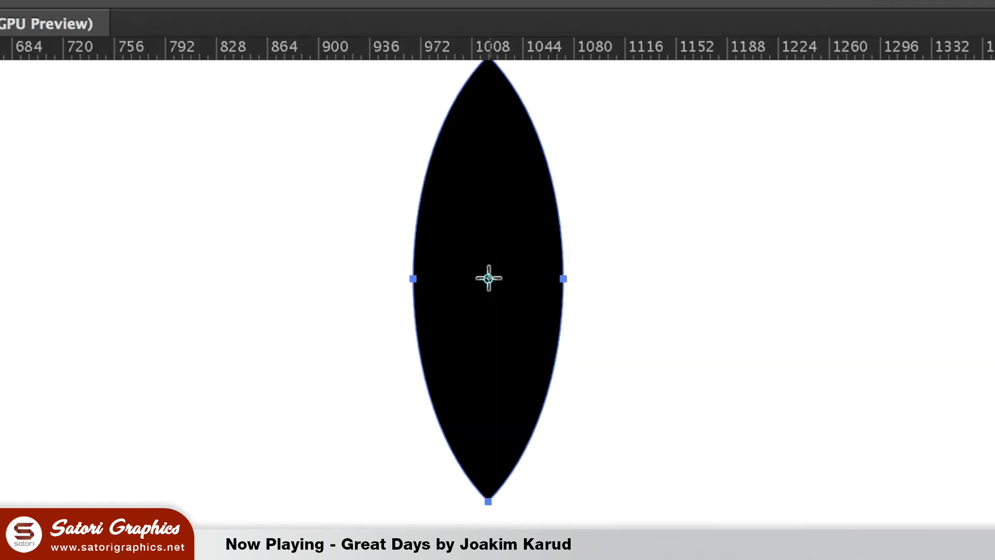
{"action": "left_click_drag", "start_coordinate": [409, 199], "coordinate": [409, 306]}
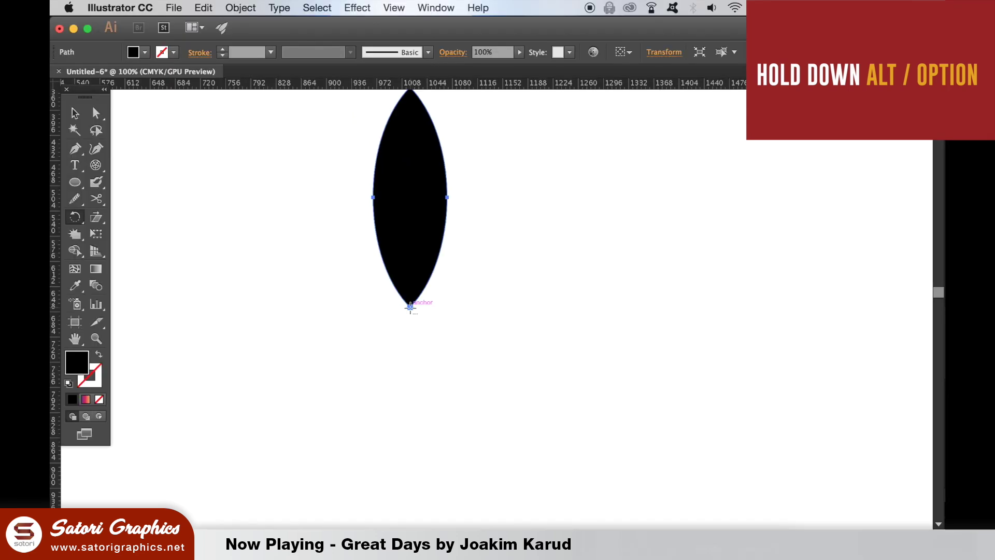
{"action": "left_click", "coordinate": [409, 308], "text": "alt"}
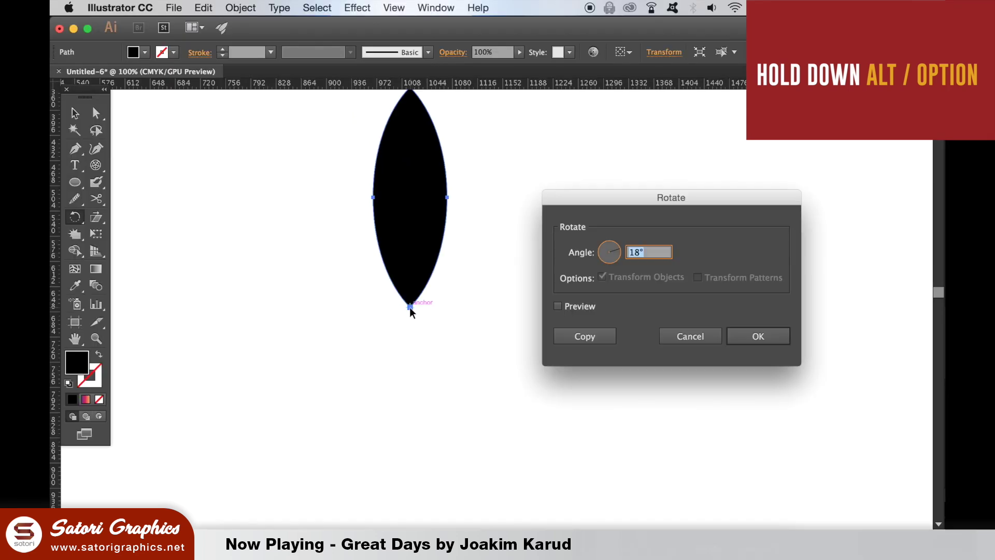
{"action": "left_click", "coordinate": [585, 336]}
{"action": "scroll", "coordinate": [600, 296], "scroll_direction": "up", "scroll_amount": 2}
Step: Repeat the rotated copy with Cmd+D to complete the flower, then deselect and zoom out
{"action": "key", "text": "super+d"}
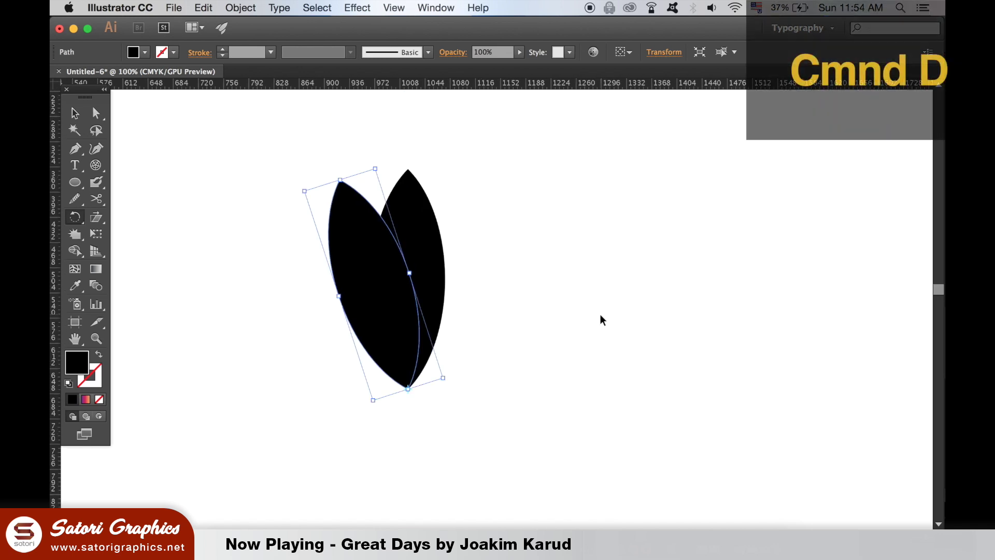
{"action": "key", "text": "super+d"}
{"action": "key", "text": "super+d"}
{"action": "key", "text": "super+d"}
{"action": "key", "text": "super+d"}
{"action": "key", "text": "super+d"}
{"action": "key", "text": "super+d"}
{"action": "key", "text": "super+d"}
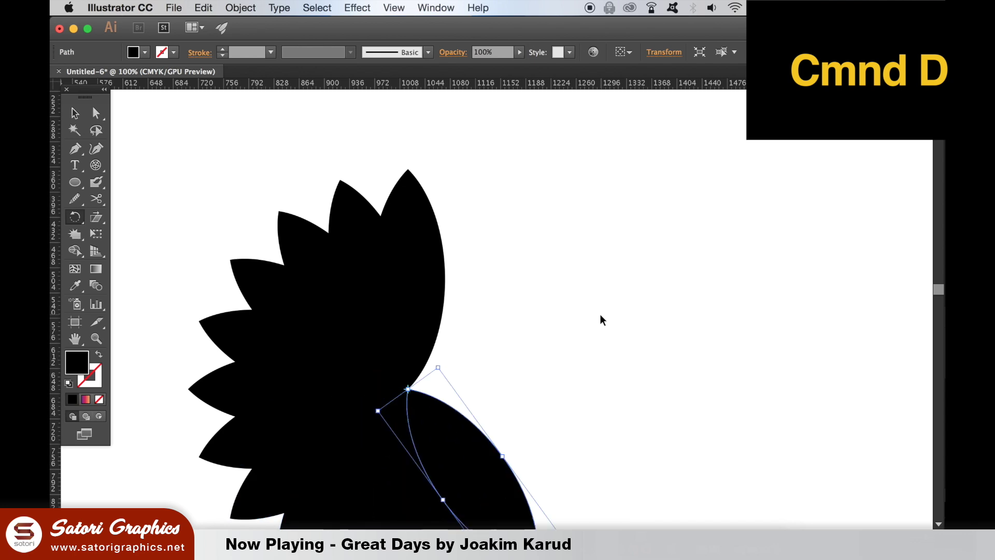
{"action": "key", "text": "super+d"}
{"action": "key", "text": "super+d"}
{"action": "key", "text": "super+d"}
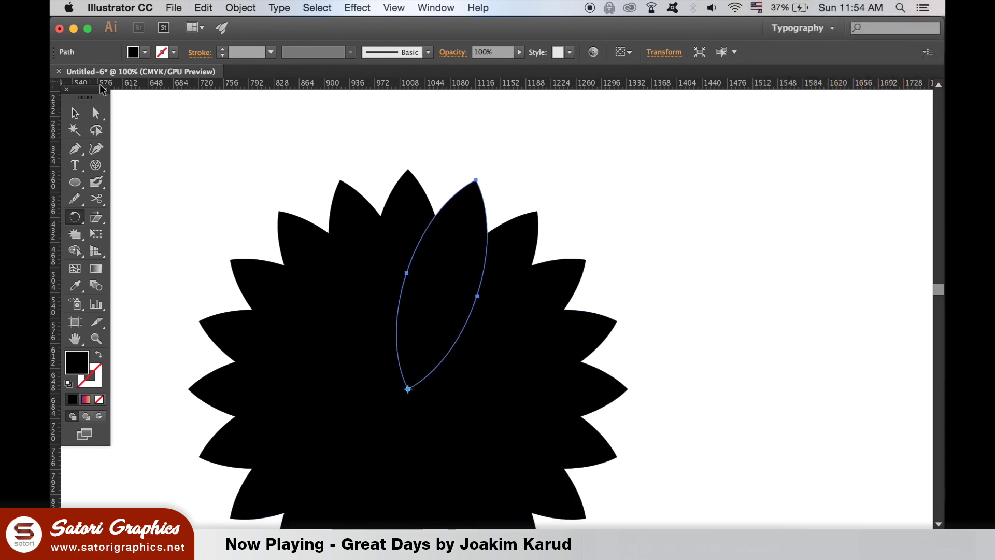
{"action": "left_click", "coordinate": [75, 112]}
{"action": "left_click", "coordinate": [176, 139]}
{"action": "key", "text": "super+minus"}
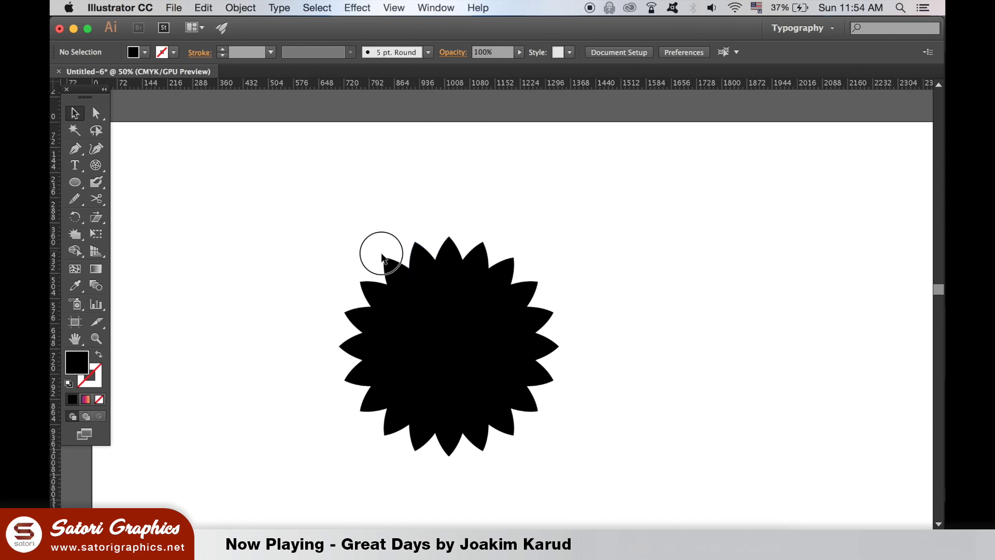
Step: Alt-drag a copy of the black flower to the right
{"action": "left_click_drag", "start_coordinate": [389, 261], "coordinate": [306, 228]}
{"action": "left_click_drag", "start_coordinate": [251, 196], "coordinate": [516, 453]}
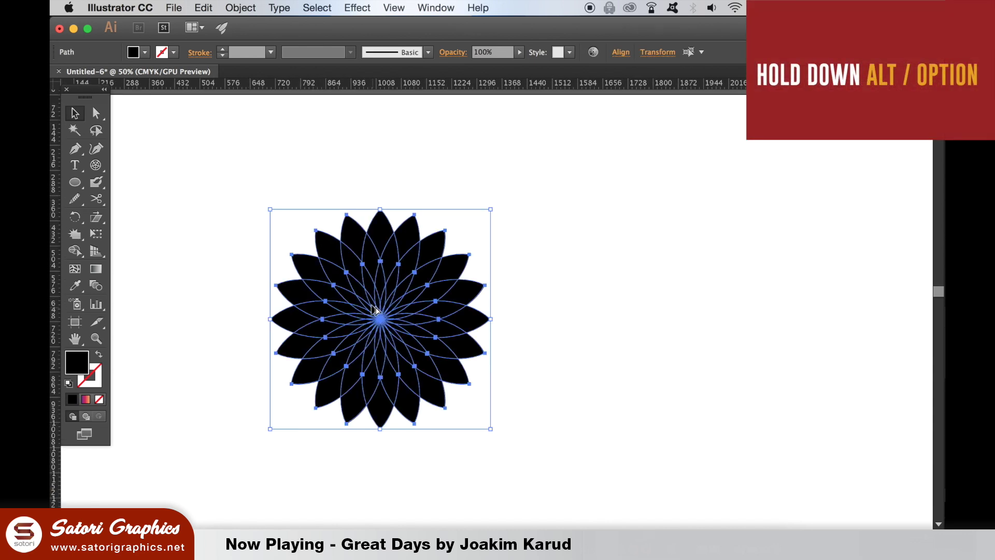
{"action": "left_click_drag", "start_coordinate": [375, 311], "coordinate": [763, 261]}
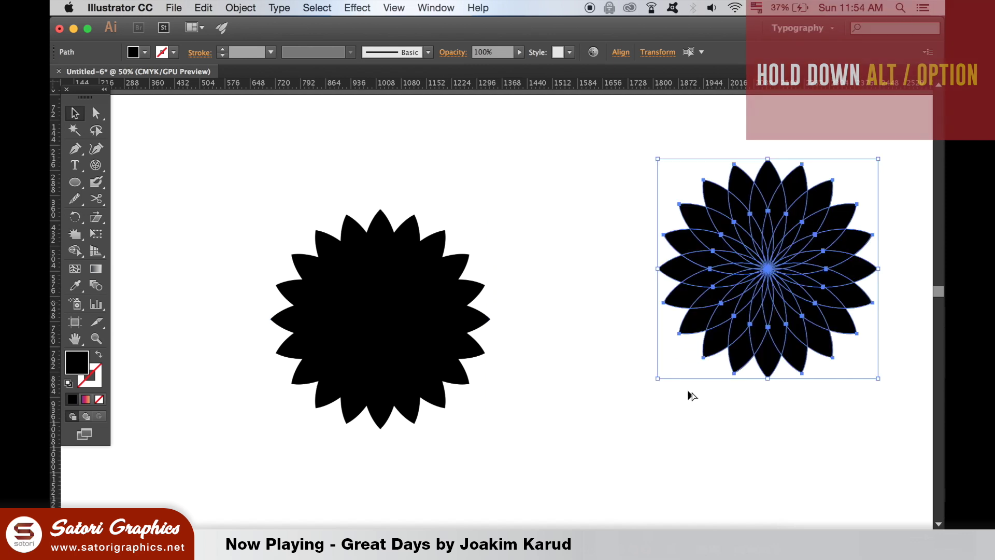
{"action": "left_click", "coordinate": [658, 423]}
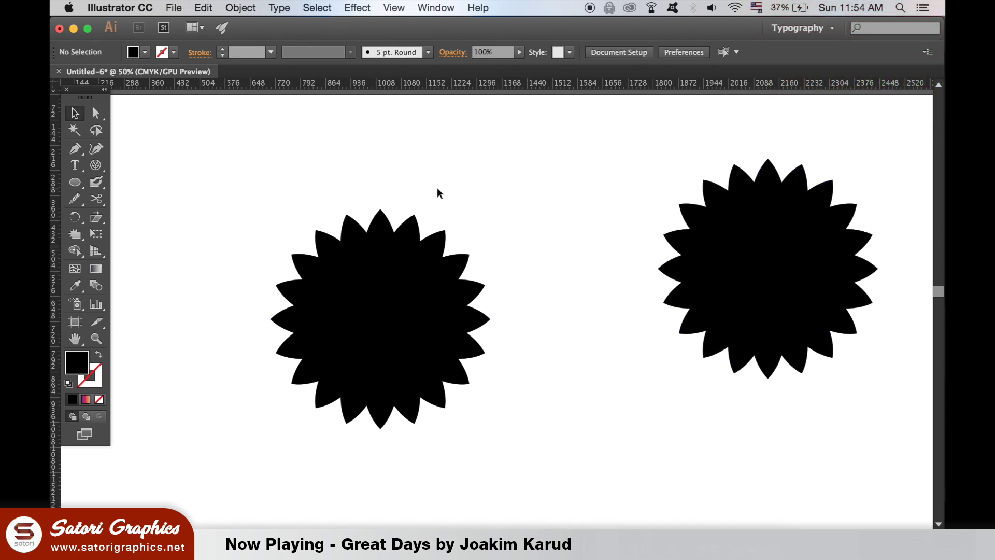
Step: Set the left flower's opacity to 30%
{"action": "left_click_drag", "start_coordinate": [266, 193], "coordinate": [522, 454]}
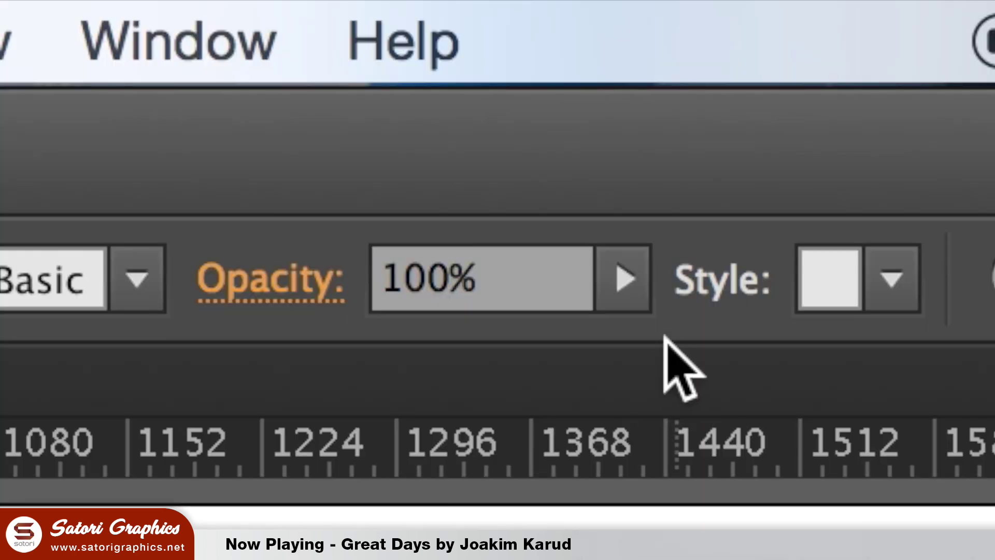
{"action": "left_click", "coordinate": [519, 52]}
{"action": "left_click_drag", "start_coordinate": [522, 64], "coordinate": [464, 64]}
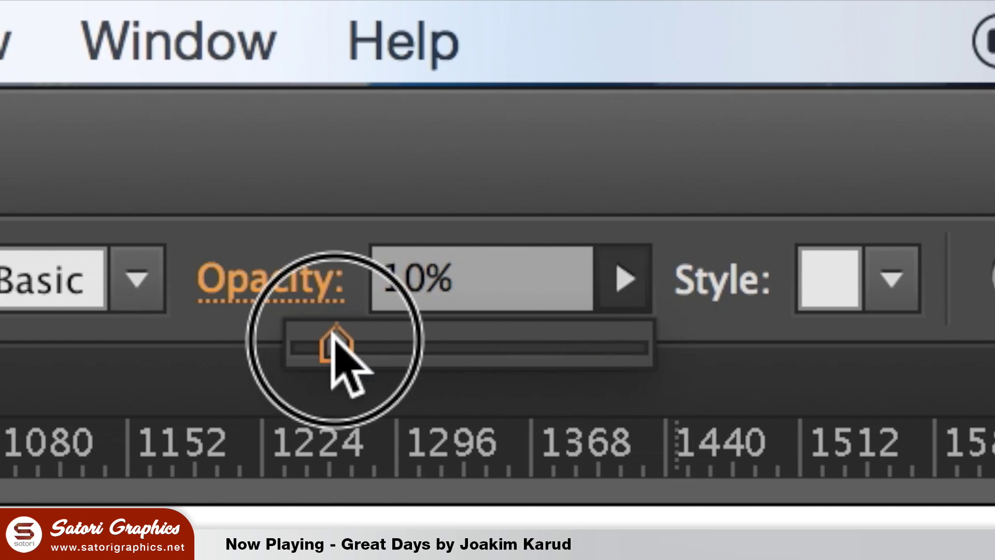
{"action": "left_click_drag", "start_coordinate": [336, 342], "coordinate": [411, 355]}
{"action": "left_click", "coordinate": [303, 185]}
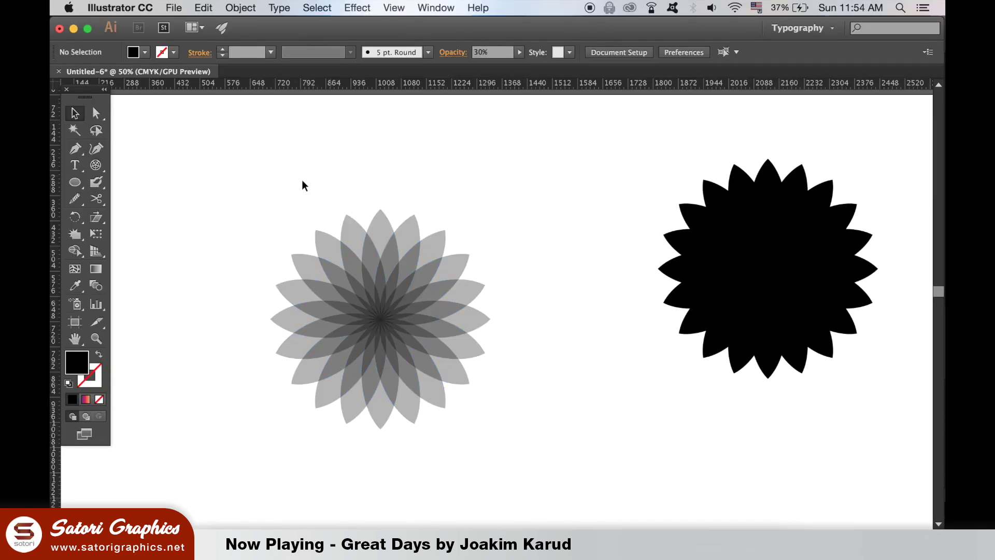
{"action": "left_click_drag", "start_coordinate": [232, 185], "coordinate": [533, 468]}
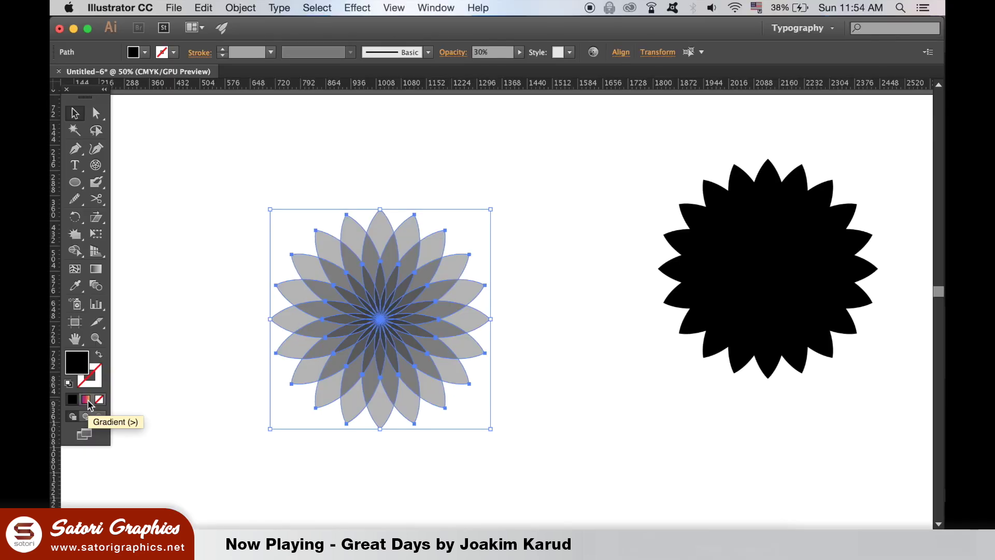
Step: Apply the purple-pink-orange gradient and adjust its middle stop and midpoint
{"action": "left_click", "coordinate": [86, 400]}
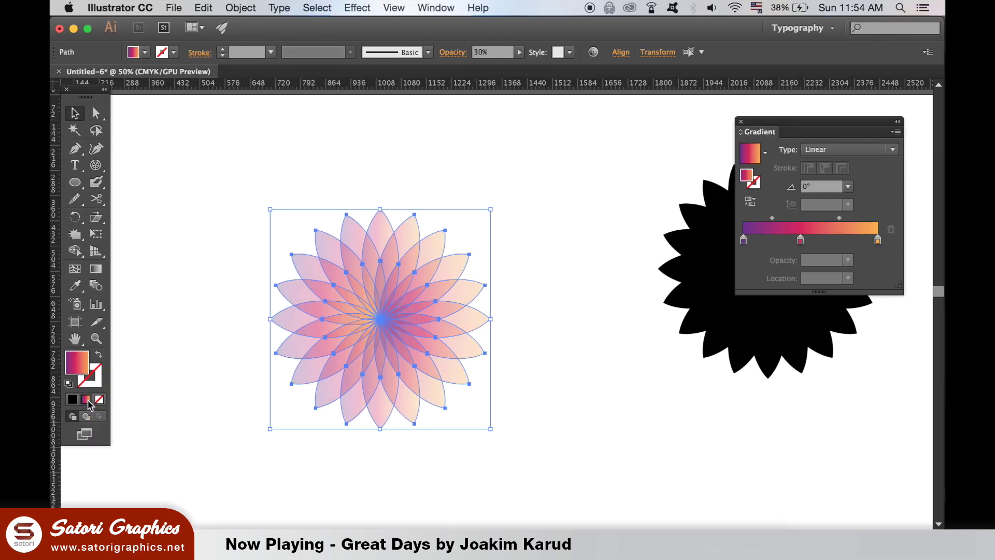
{"action": "left_click_drag", "start_coordinate": [798, 243], "coordinate": [795, 242]}
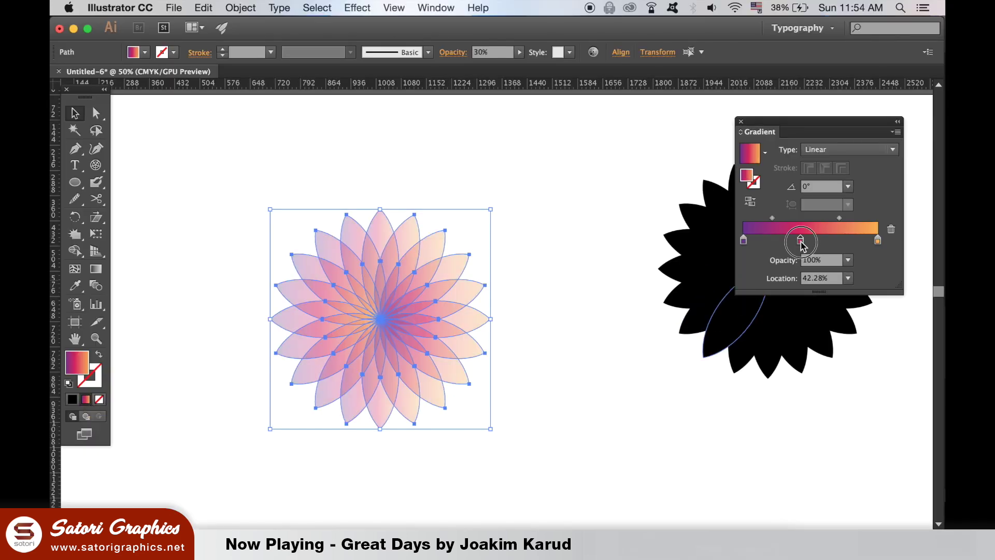
{"action": "left_click", "coordinate": [771, 221]}
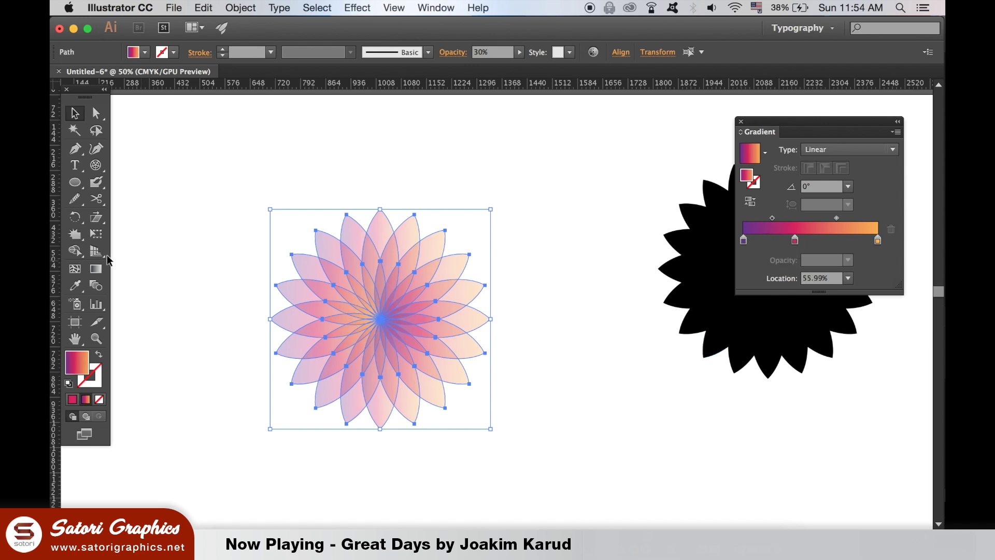
Step: Angle the gradient diagonally from lower left to upper right
{"action": "left_click", "coordinate": [97, 269]}
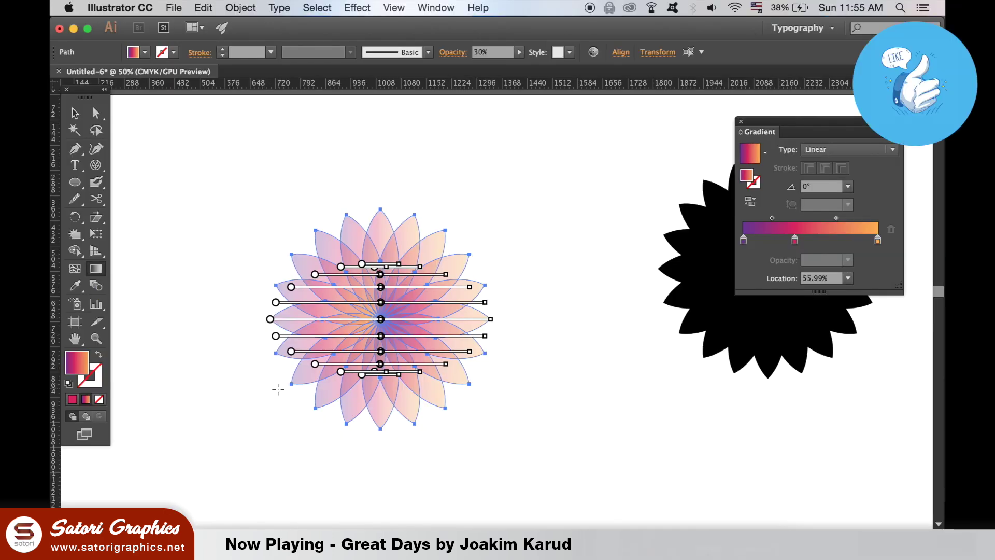
{"action": "left_click_drag", "start_coordinate": [279, 390], "coordinate": [465, 230]}
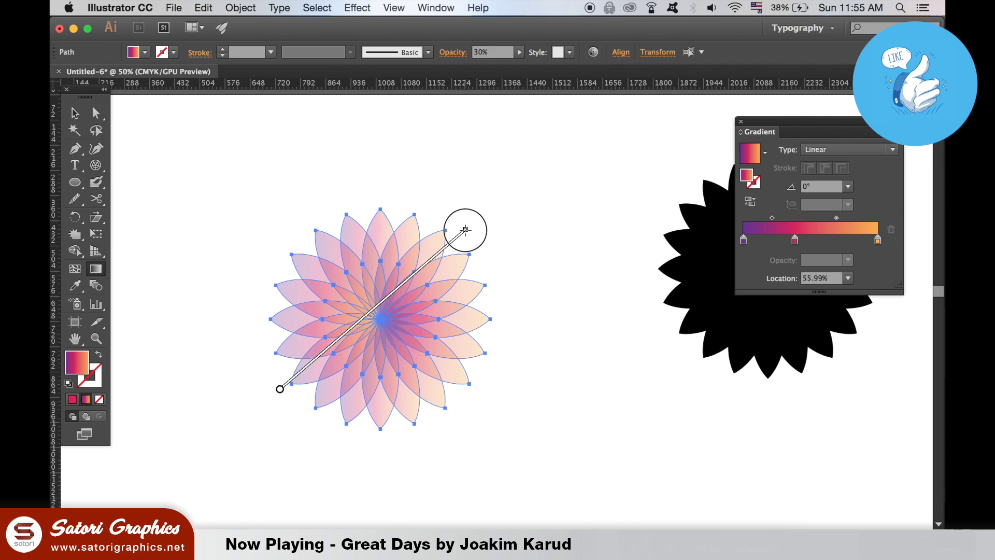
{"action": "left_click", "coordinate": [75, 113]}
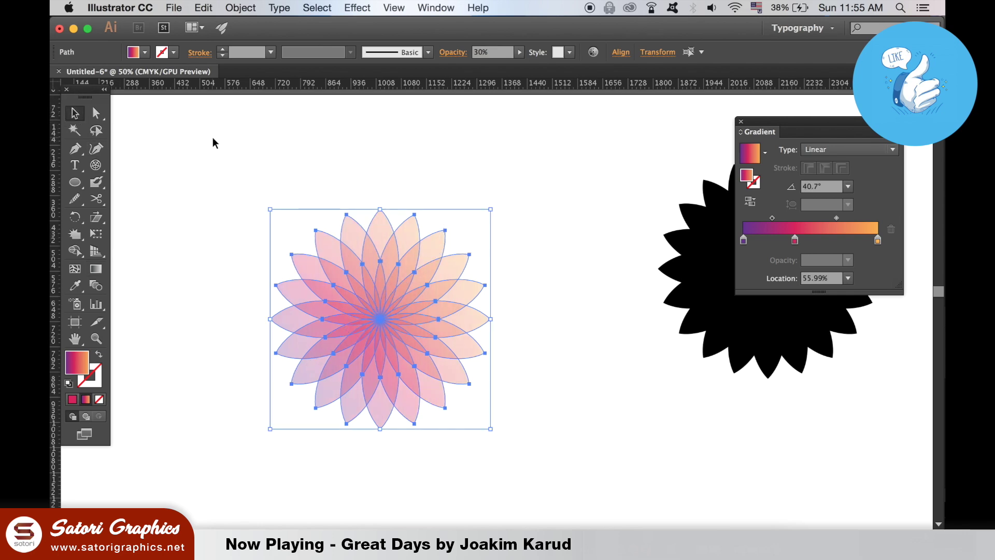
{"action": "left_click", "coordinate": [513, 413]}
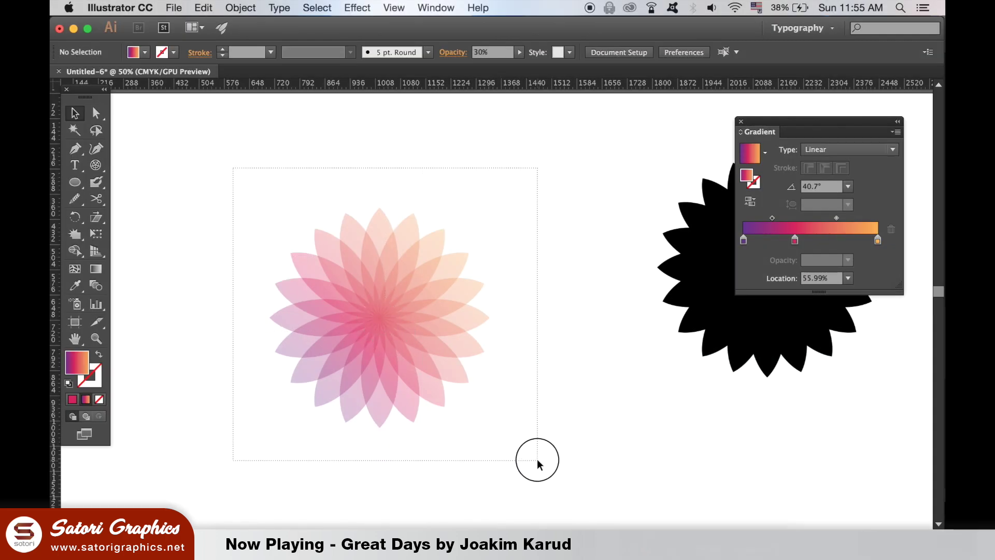
Step: Group the gradient flower's petals and move the flower off the artboard
{"action": "left_click_drag", "start_coordinate": [537, 464], "coordinate": [533, 460]}
{"action": "key", "text": "super+g"}
{"action": "key", "text": "super+minus"}
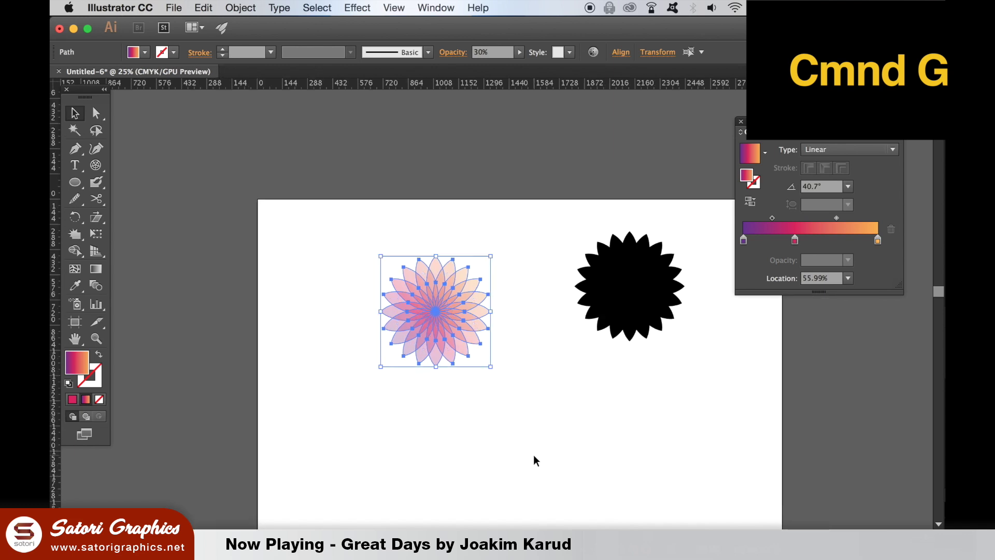
{"action": "left_click_drag", "start_coordinate": [472, 332], "coordinate": [209, 221]}
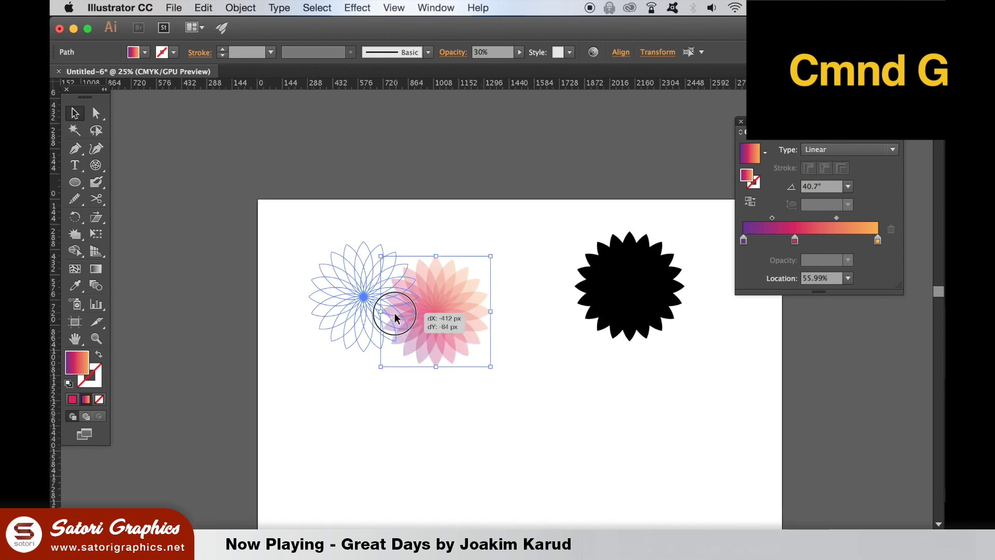
{"action": "left_click", "coordinate": [307, 296]}
{"action": "scroll", "coordinate": [350, 319], "scroll_direction": "left", "scroll_amount": 3}
{"action": "scroll", "coordinate": [349, 320], "scroll_direction": "up", "scroll_amount": 2}
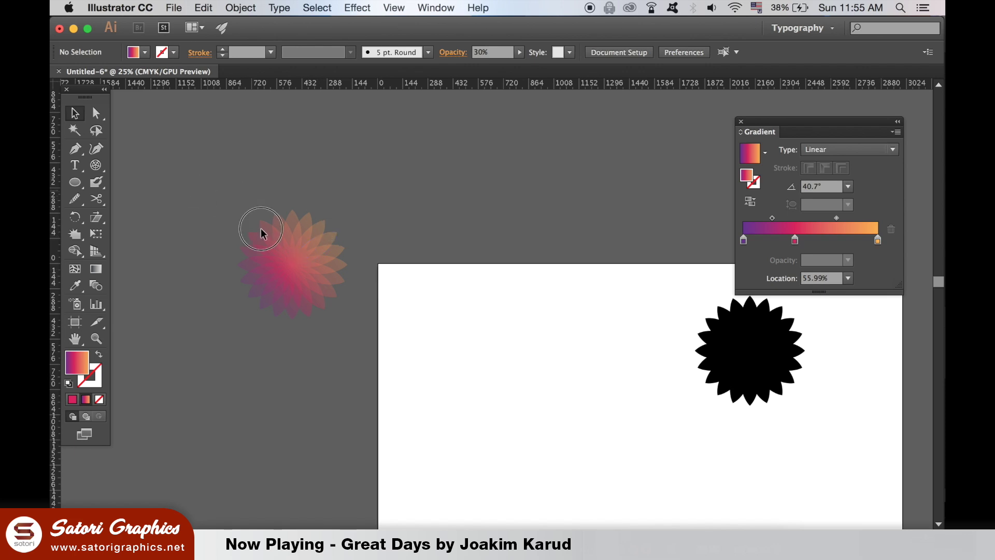
Step: Bring the gradient flower back onto the artboard, regroup it, and select the black flower
{"action": "left_click_drag", "start_coordinate": [305, 269], "coordinate": [538, 409]}
{"action": "scroll", "coordinate": [467, 350], "scroll_direction": "right", "scroll_amount": 5}
{"action": "key", "text": "ctrl+equal"}
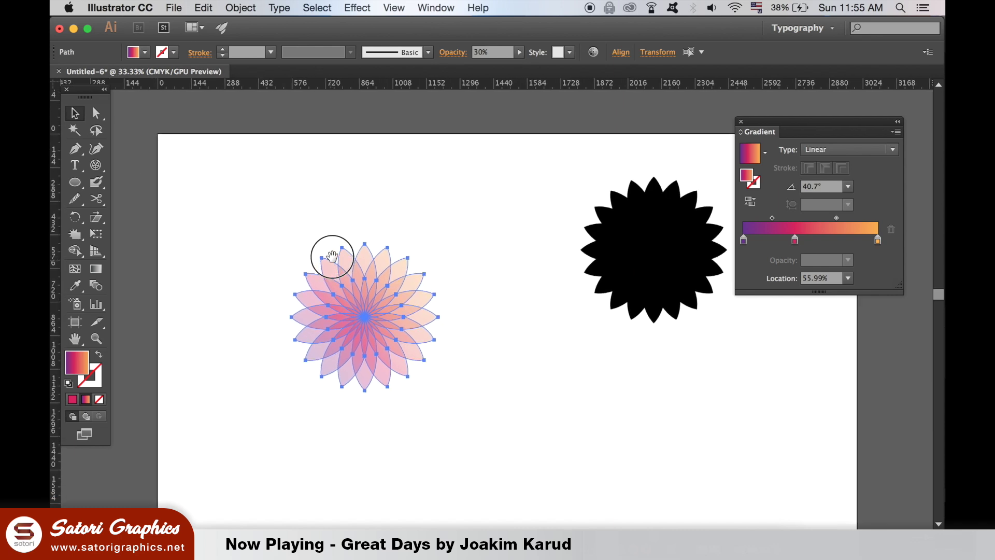
{"action": "key", "text": "ctrl+g"}
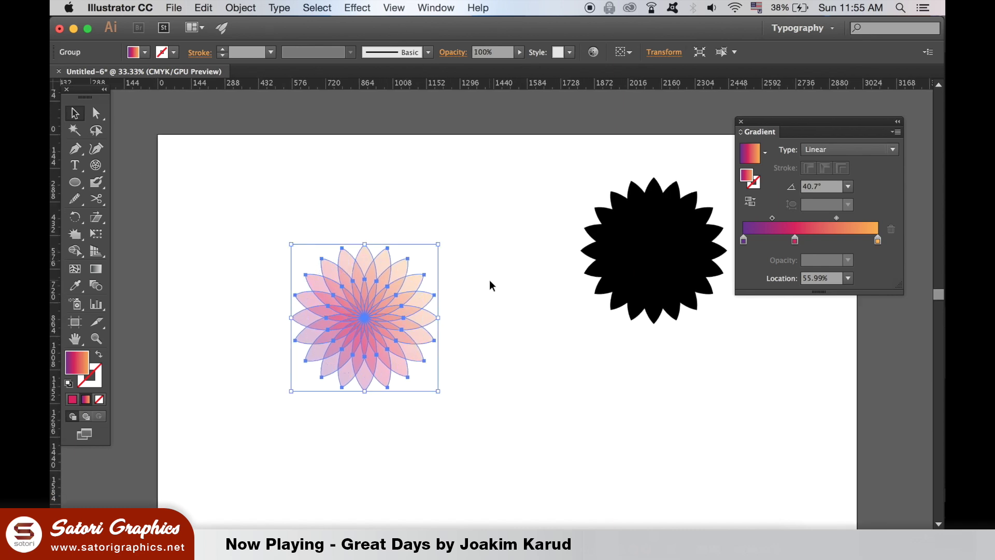
{"action": "left_click_drag", "start_coordinate": [472, 279], "coordinate": [383, 291]}
{"action": "left_click", "coordinate": [446, 178]}
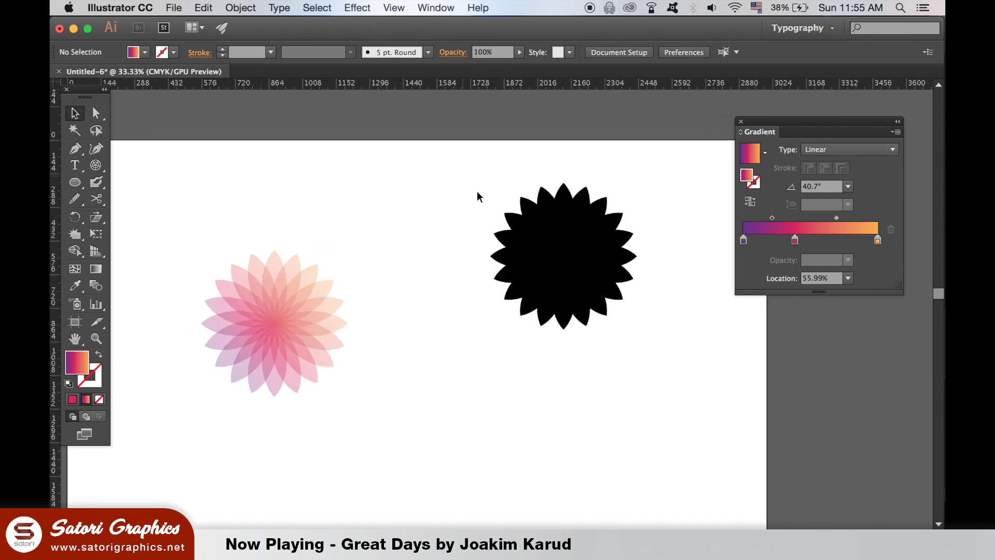
{"action": "left_click_drag", "start_coordinate": [477, 197], "coordinate": [705, 373]}
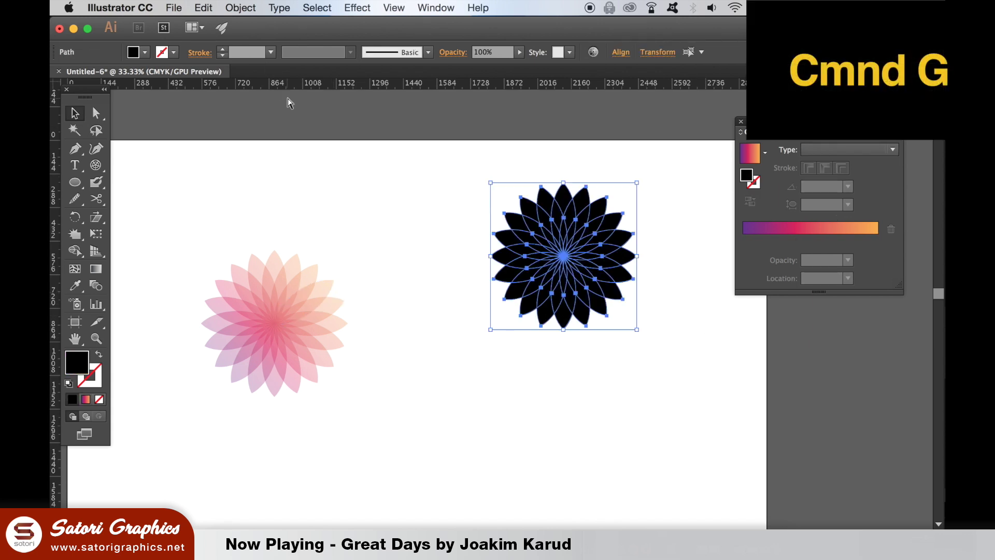
Step: Group the black flower and fill it white using the Eyedropper
{"action": "key", "text": "super+g"}
{"action": "left_click", "coordinate": [75, 285]}
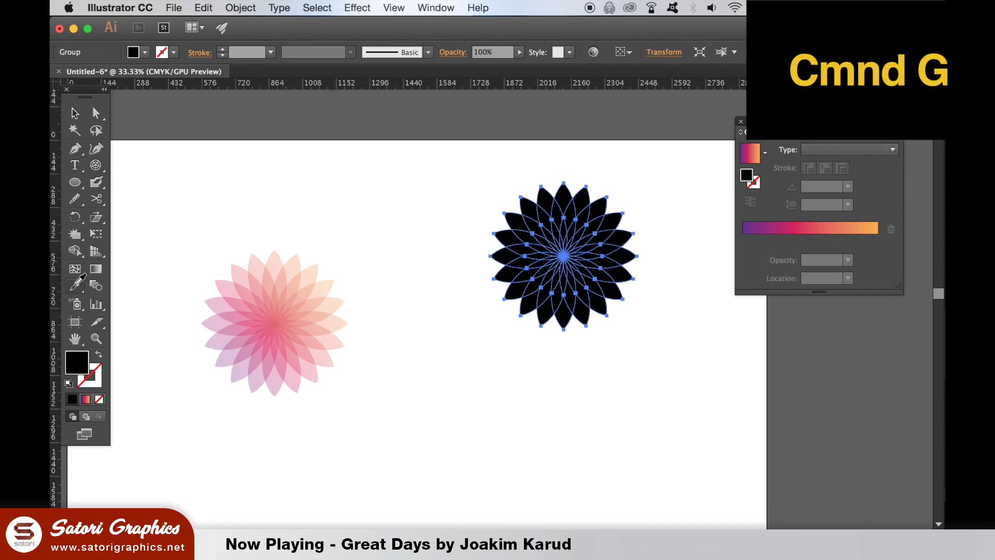
{"action": "left_click", "coordinate": [240, 178]}
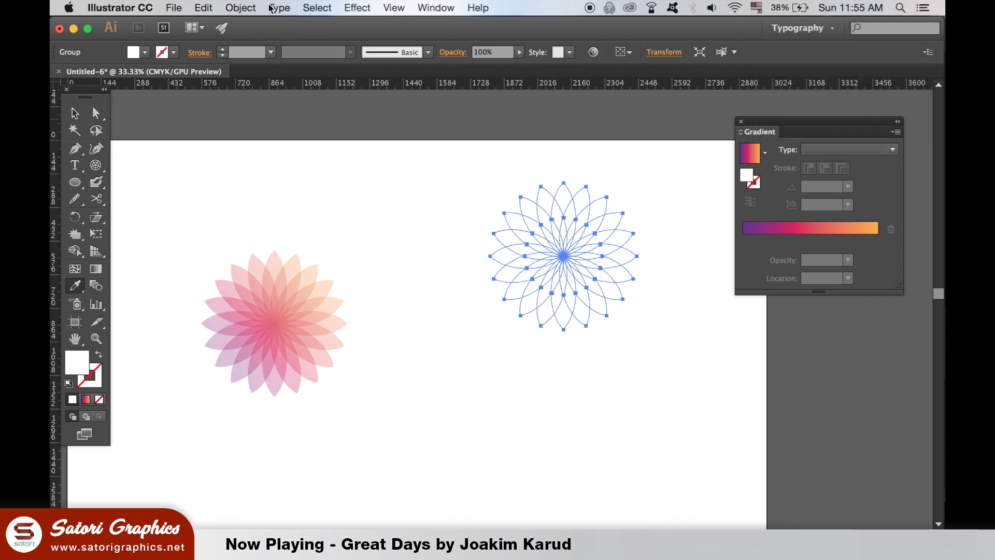
Step: Send the white flower to the back and deselect it
{"action": "left_click", "coordinate": [242, 7]}
{"action": "mouse_move", "coordinate": [179, 112]}
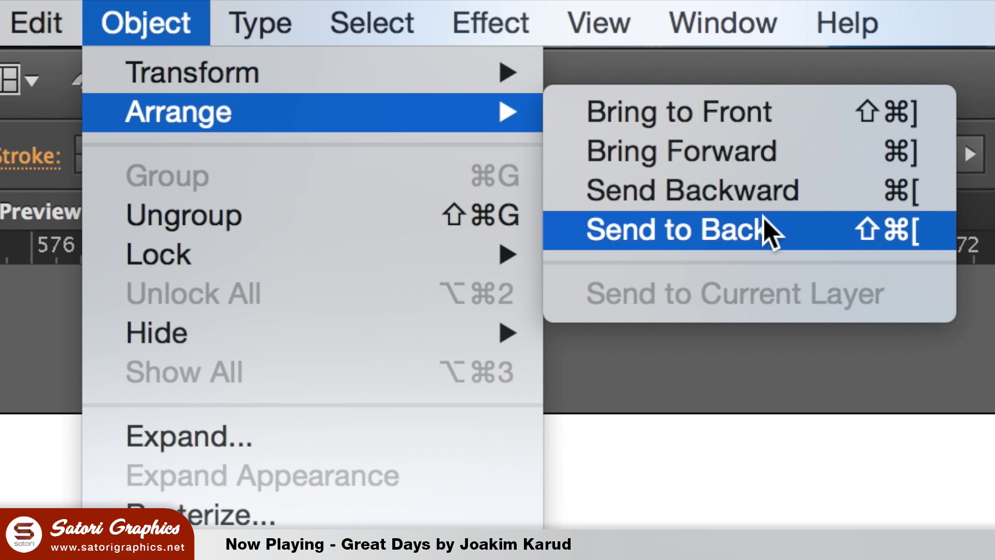
{"action": "left_click", "coordinate": [765, 231]}
{"action": "left_click", "coordinate": [75, 112]}
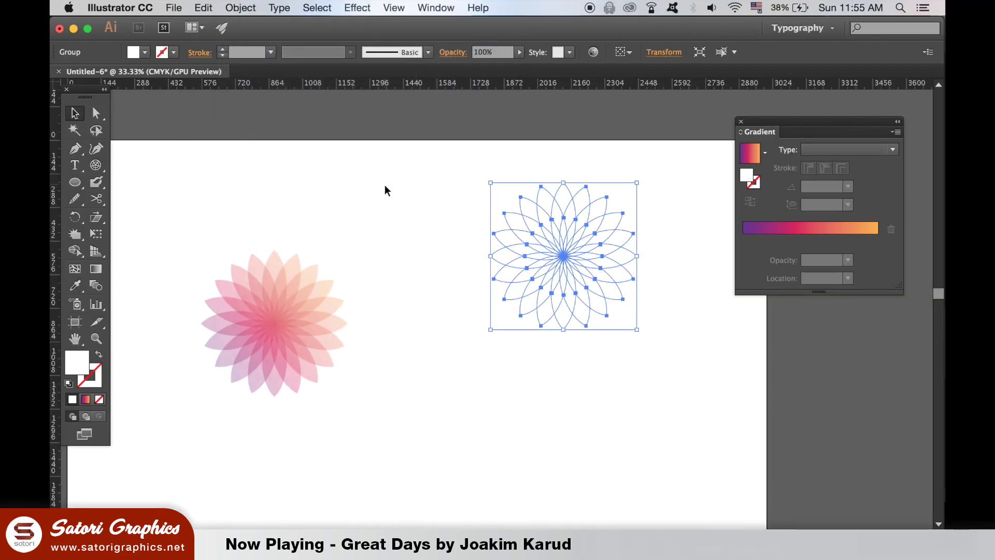
{"action": "left_click", "coordinate": [385, 190]}
{"action": "key", "text": "ctrl+minus"}
Step: Move the white copy above the artboard and place the gradient flower over it
{"action": "left_click_drag", "start_coordinate": [400, 209], "coordinate": [432, 294]}
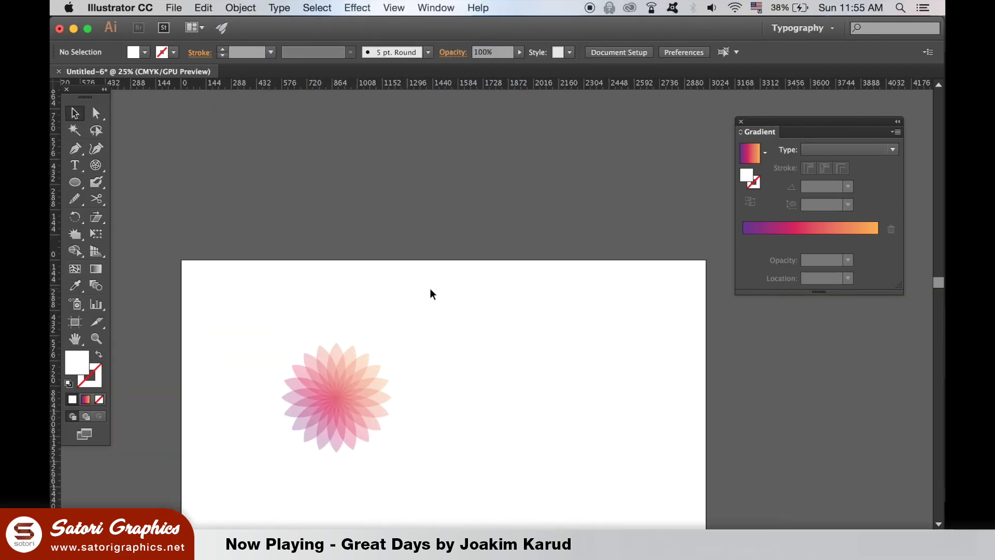
{"action": "left_click_drag", "start_coordinate": [573, 347], "coordinate": [444, 174]}
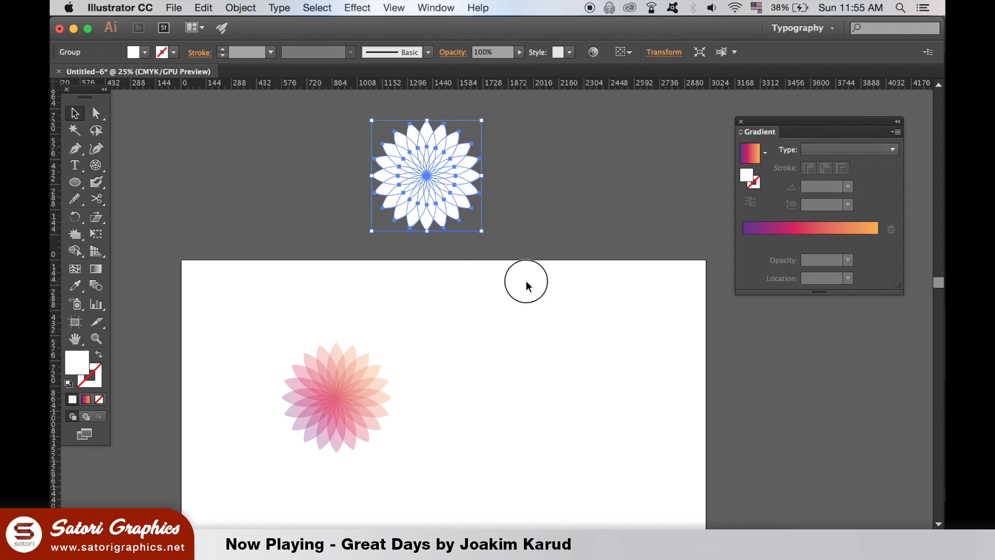
{"action": "left_click", "coordinate": [529, 287]}
{"action": "left_click_drag", "start_coordinate": [348, 396], "coordinate": [437, 174]}
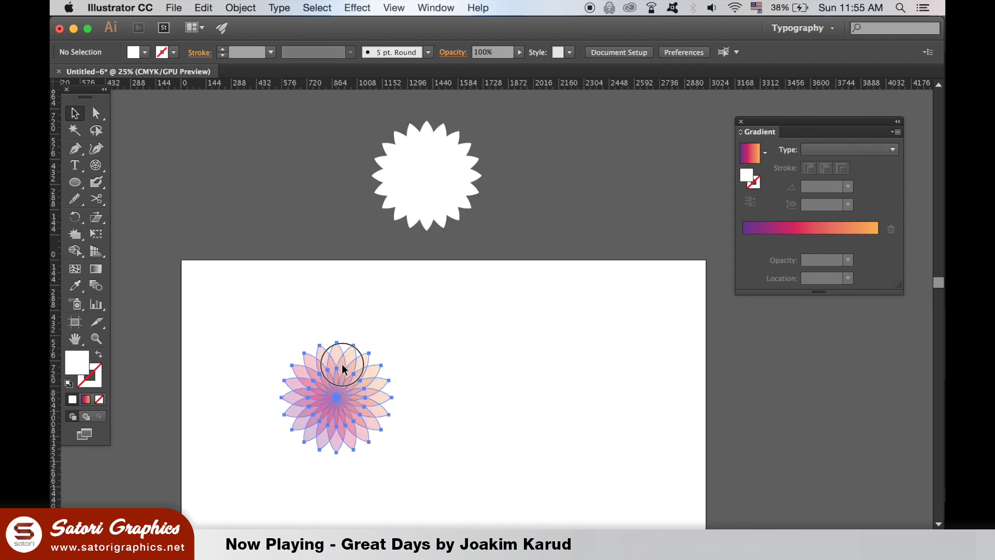
{"action": "left_click", "coordinate": [576, 183]}
Step: Align the two stacked flowers on their horizontal centres
{"action": "left_click_drag", "start_coordinate": [337, 129], "coordinate": [504, 235]}
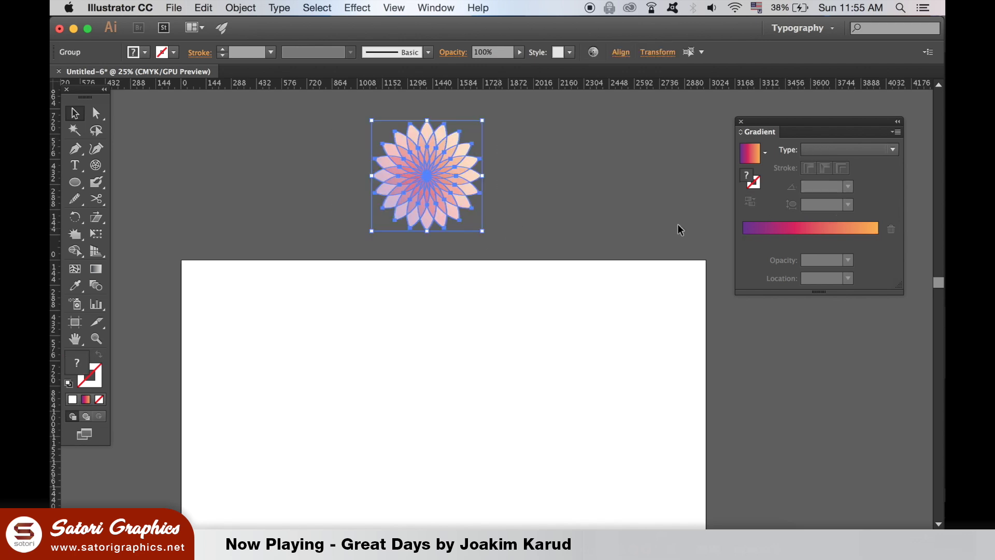
{"action": "left_click", "coordinate": [622, 53]}
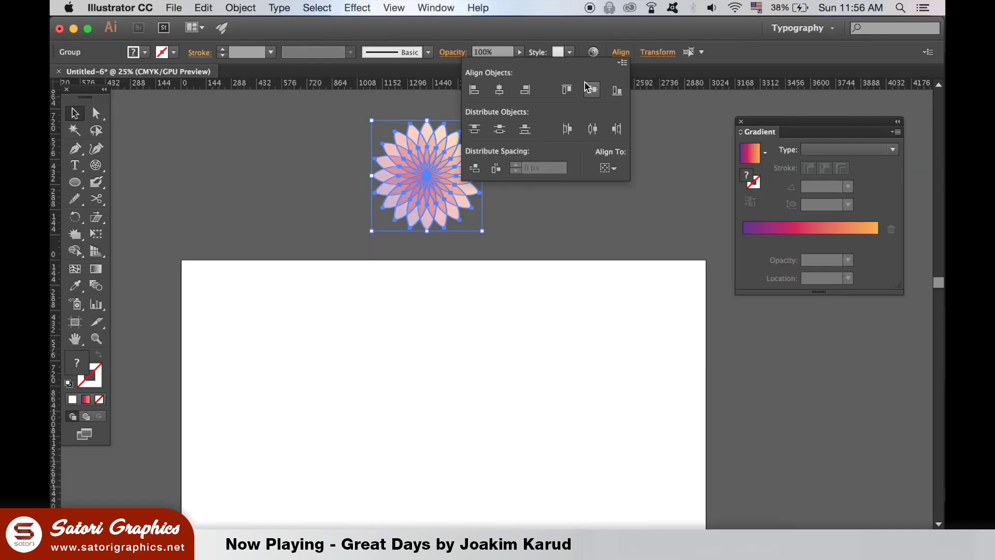
{"action": "left_click", "coordinate": [497, 91]}
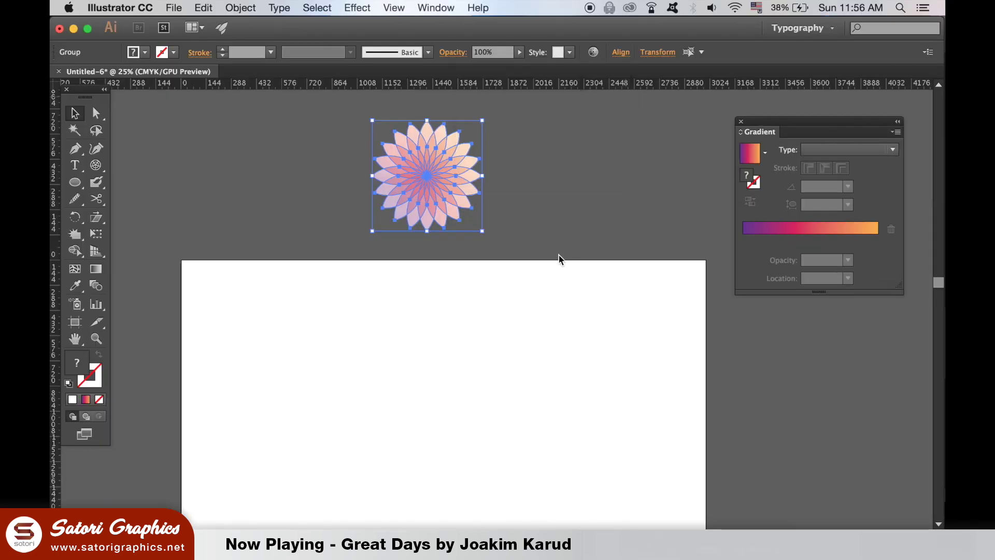
{"action": "left_click", "coordinate": [614, 231]}
{"action": "left_click", "coordinate": [438, 194]}
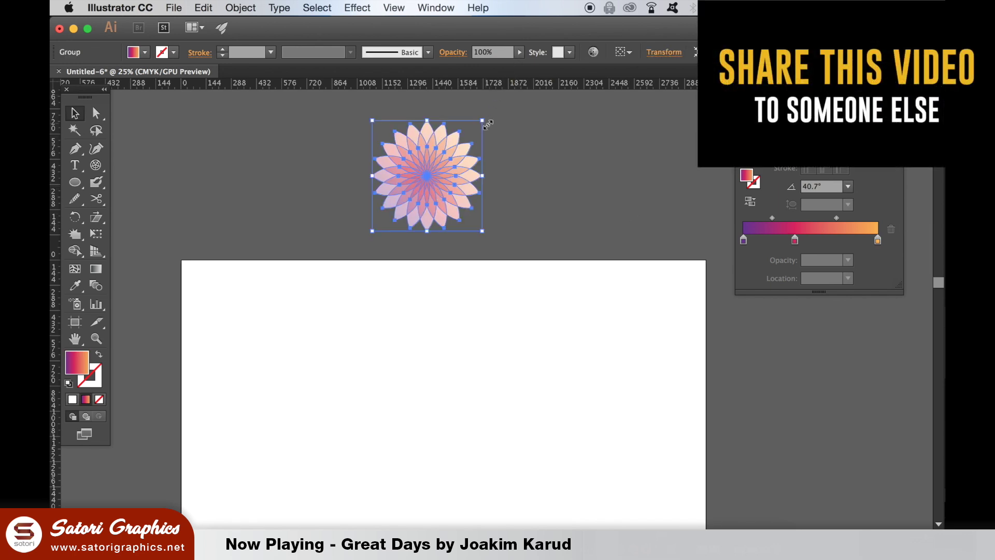
Step: Ungroup the flowers and raise the gradient petals' opacity from 30% to 45%
{"action": "left_click", "coordinate": [240, 9]}
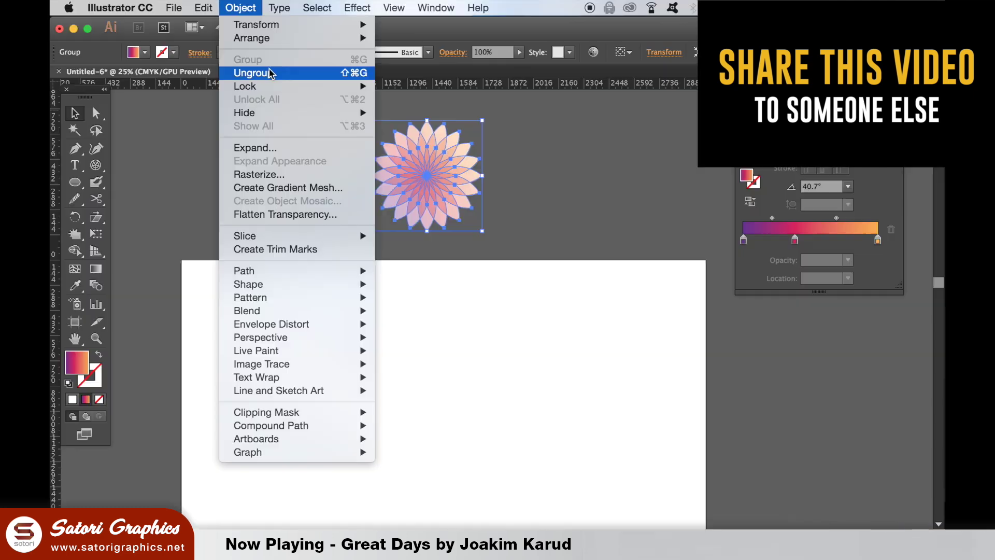
{"action": "left_click", "coordinate": [267, 73]}
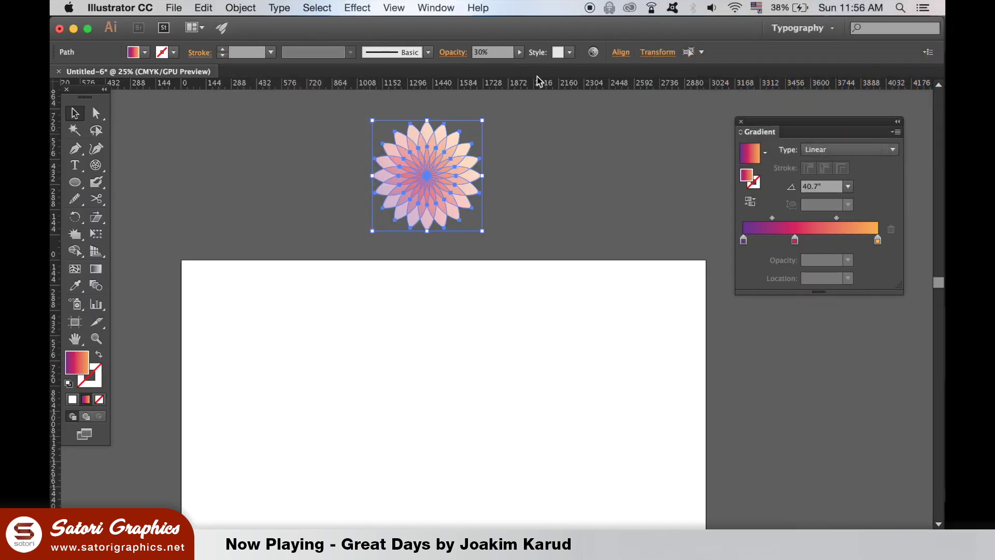
{"action": "left_click", "coordinate": [519, 52]}
{"action": "left_click_drag", "start_coordinate": [478, 66], "coordinate": [488, 69]}
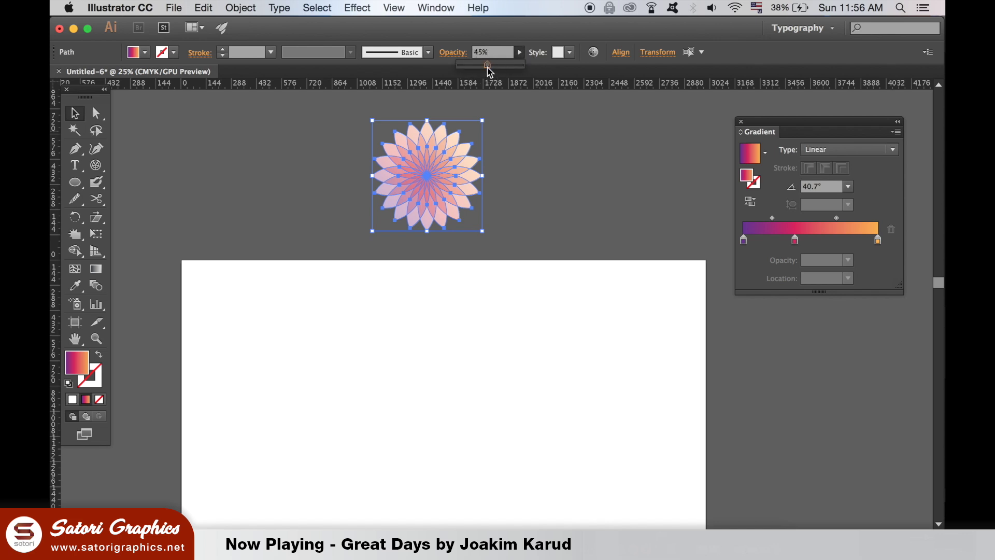
{"action": "left_click", "coordinate": [532, 132]}
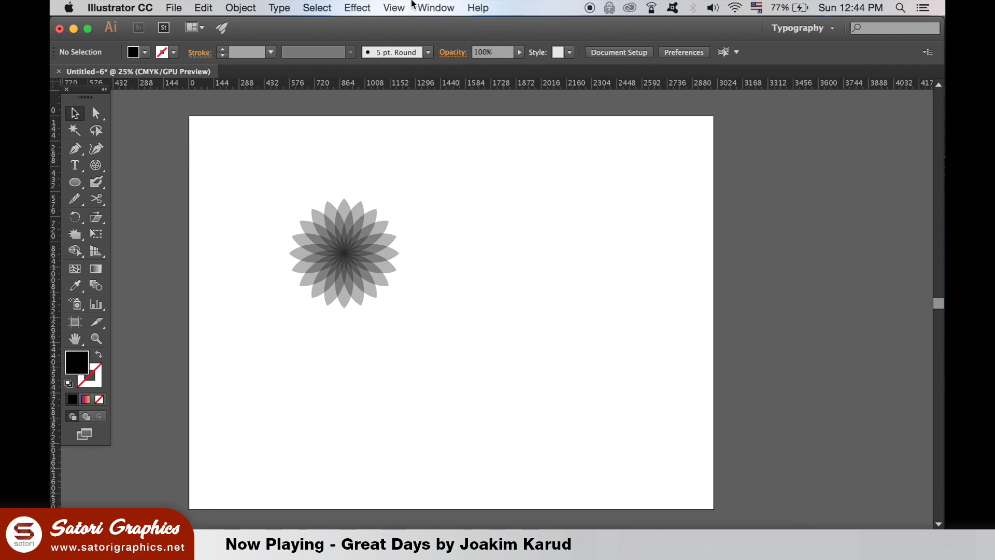
Step: Show the Swatches panel and open the Nature > Flowers swatch library
{"action": "left_click", "coordinate": [415, 7]}
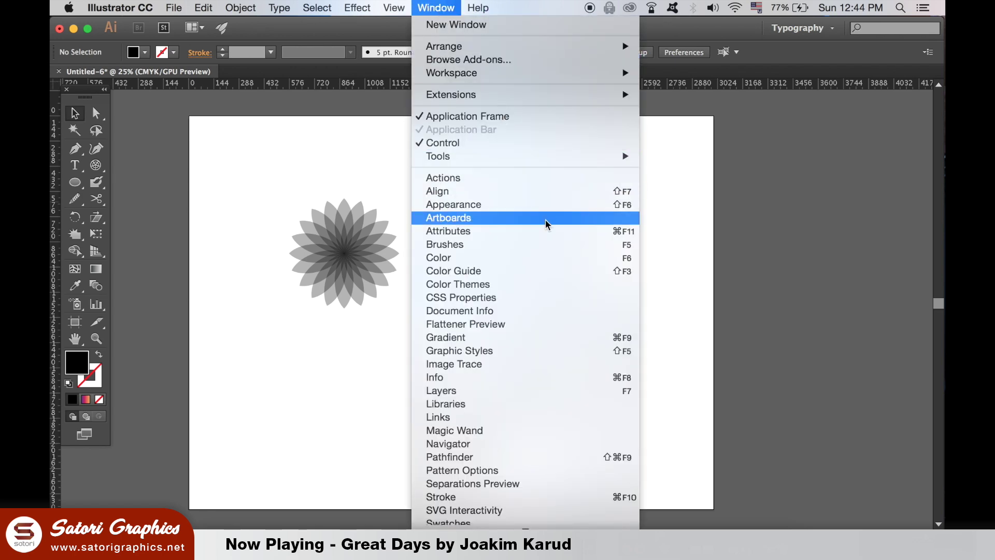
{"action": "scroll", "coordinate": [576, 368], "scroll_direction": "down", "scroll_amount": 3}
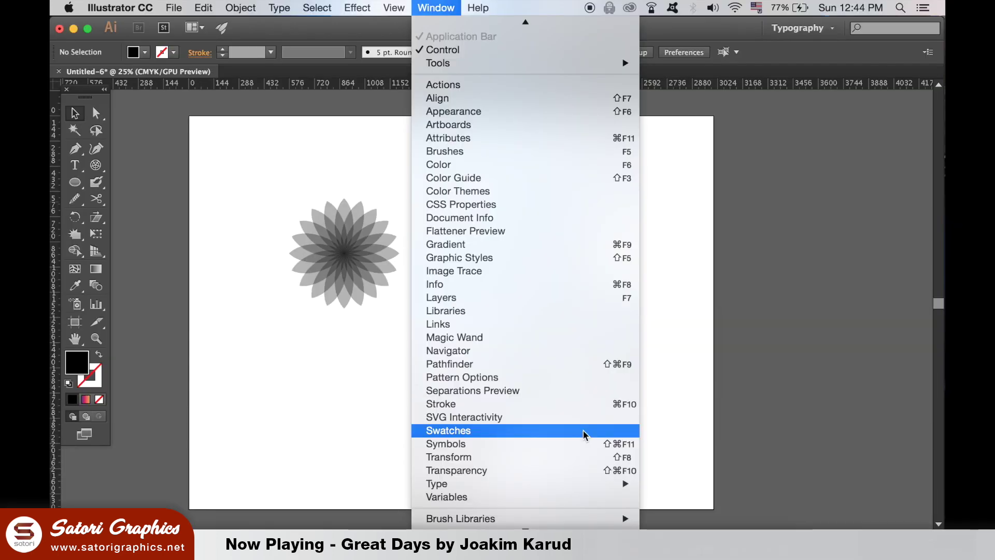
{"action": "left_click", "coordinate": [584, 433]}
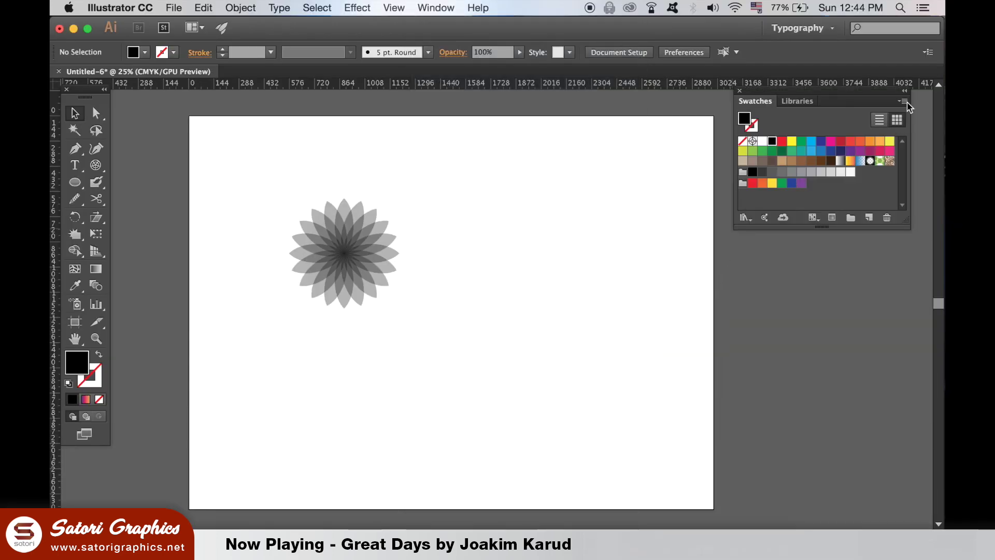
{"action": "left_click", "coordinate": [905, 101]}
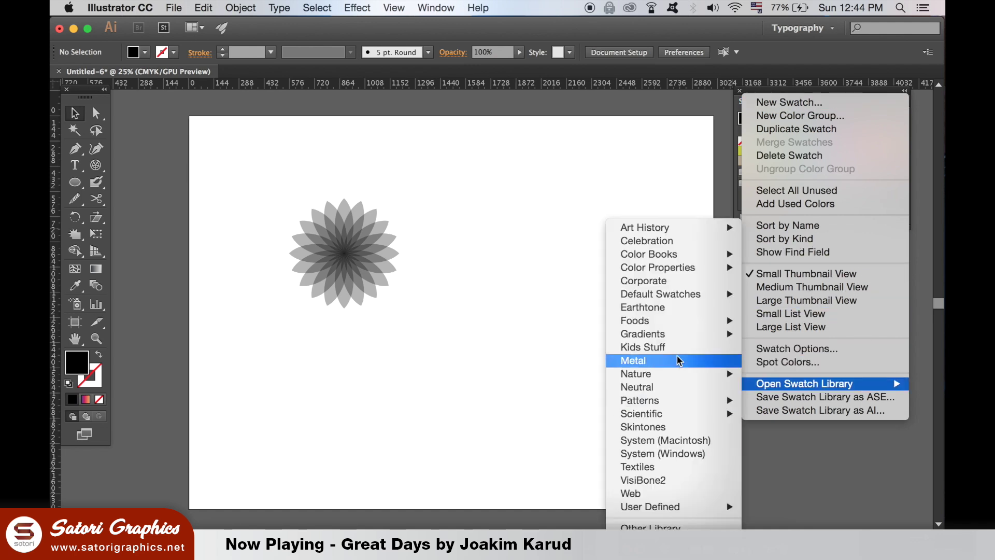
{"action": "mouse_move", "coordinate": [805, 383]}
{"action": "mouse_move", "coordinate": [636, 374]}
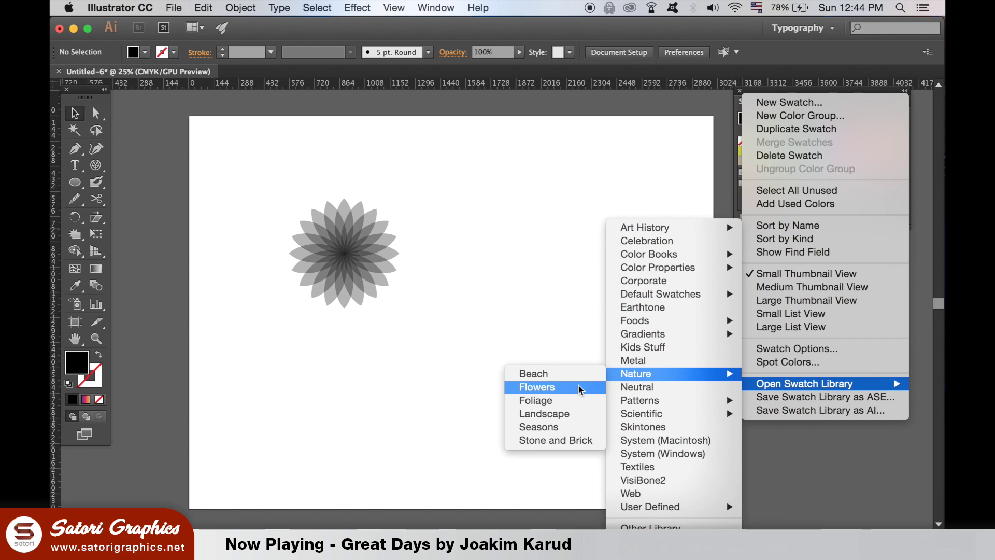
{"action": "left_click", "coordinate": [579, 388]}
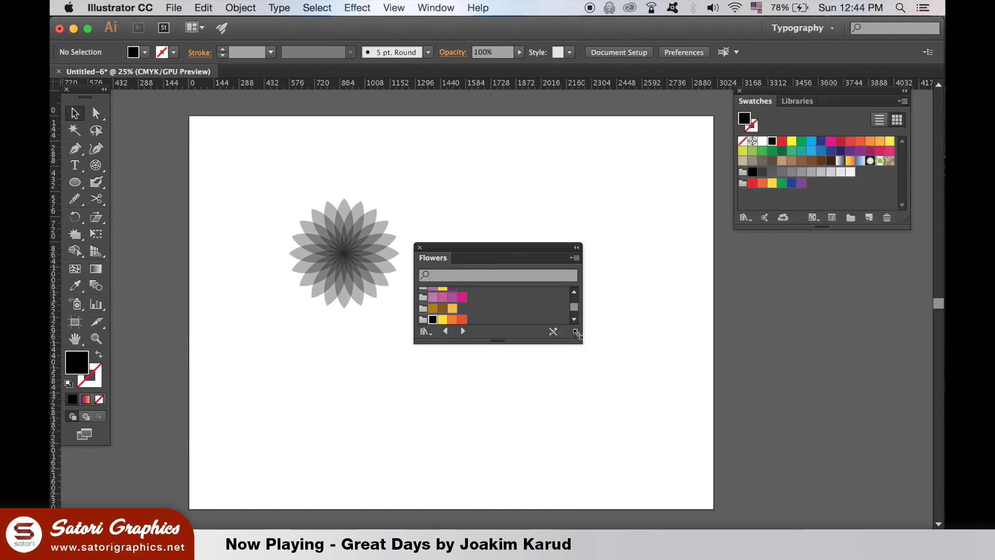
Step: Enlarge and reposition the Flowers panel, and zoom to 50% with the flower centred
{"action": "left_click_drag", "start_coordinate": [576, 333], "coordinate": [719, 516]}
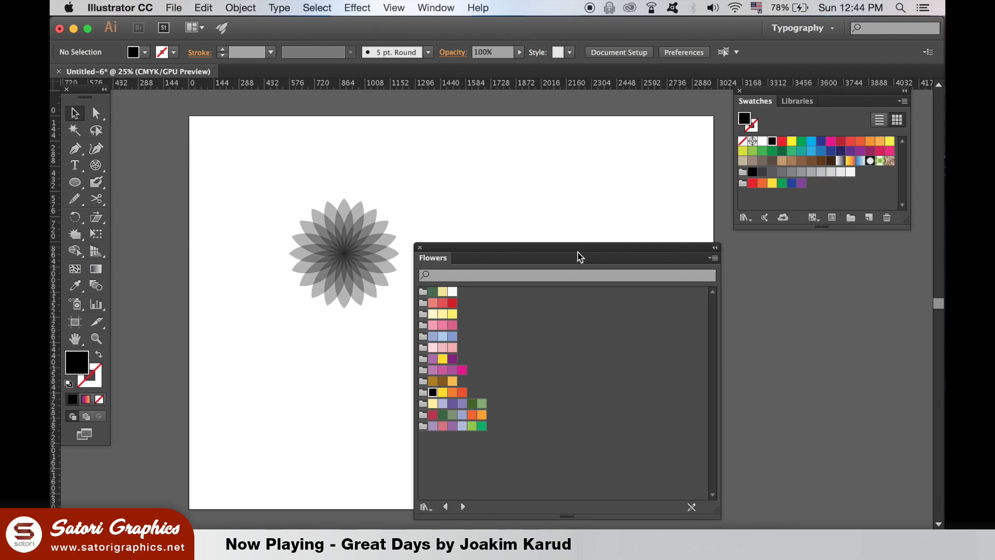
{"action": "left_click_drag", "start_coordinate": [579, 257], "coordinate": [589, 165]}
{"action": "key", "text": "super+equal"}
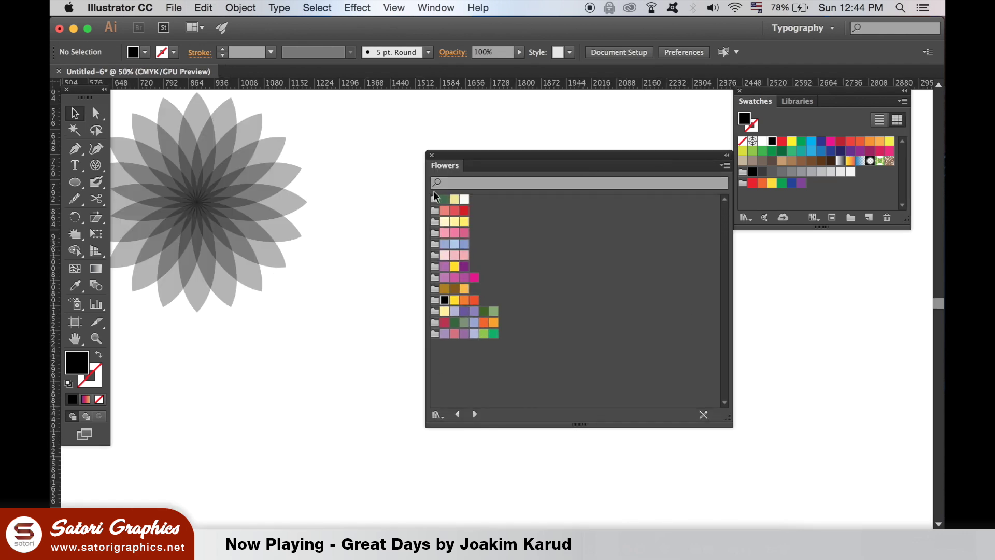
{"action": "left_click_drag", "start_coordinate": [435, 197], "coordinate": [435, 218]}
{"action": "mouse_move", "coordinate": [375, 195]}
{"action": "left_mouse_down"}
{"action": "mouse_move", "coordinate": [484, 299]}
{"action": "mouse_move", "coordinate": [407, 296]}
{"action": "left_mouse_up"}
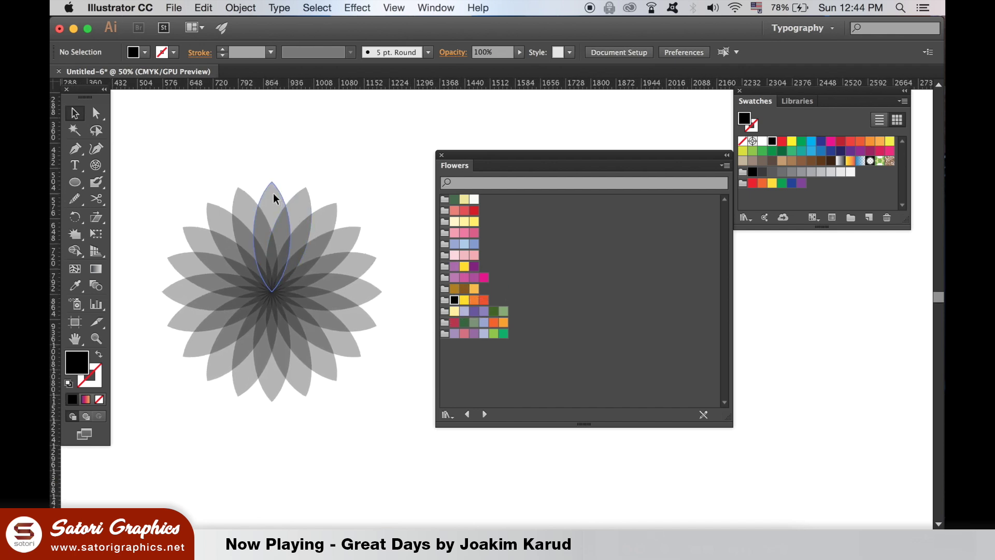
Step: Fill the top petal and the left-side petals pink from the Flowers swatches
{"action": "left_click", "coordinate": [274, 199]}
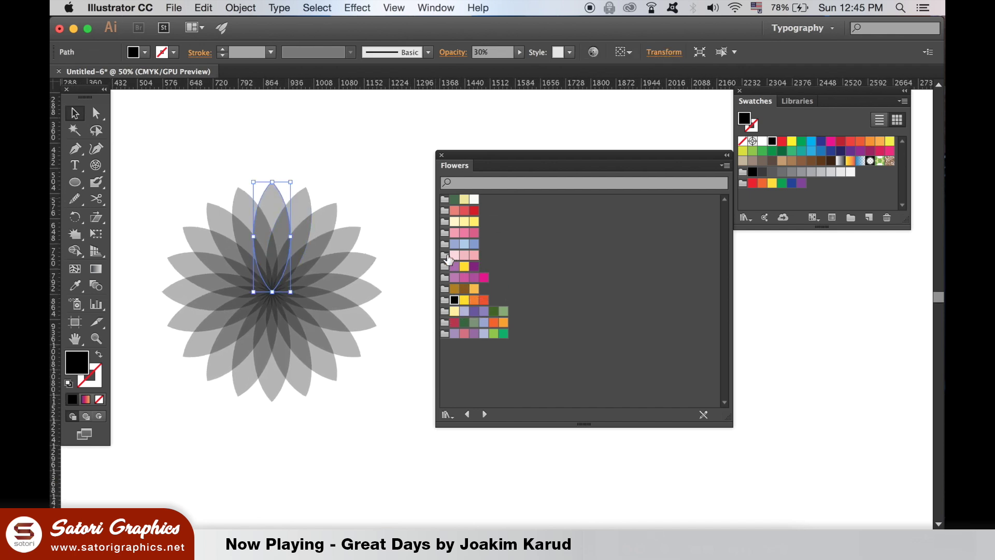
{"action": "left_click", "coordinate": [472, 235]}
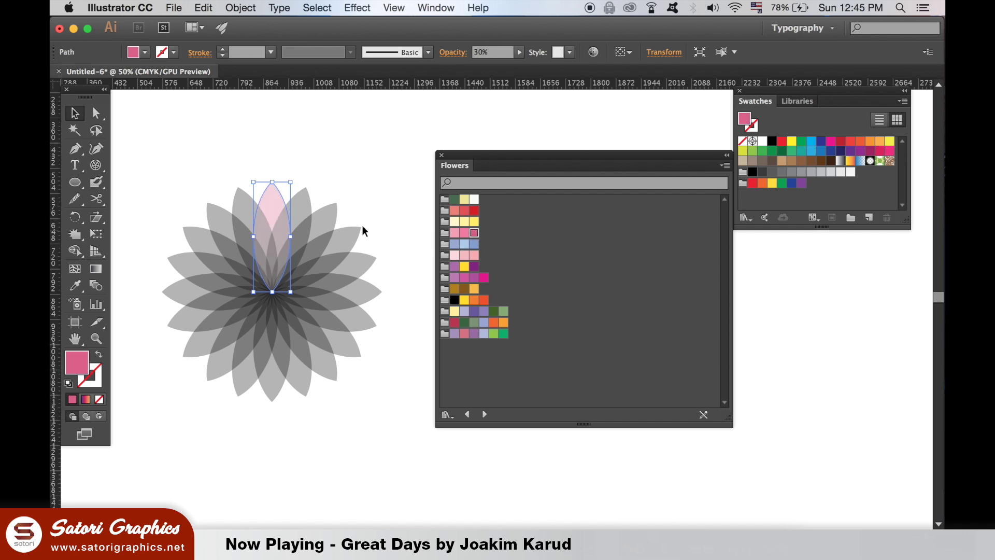
{"action": "left_click", "coordinate": [249, 212]}
{"action": "left_click", "coordinate": [465, 233]}
{"action": "left_click", "coordinate": [190, 233]}
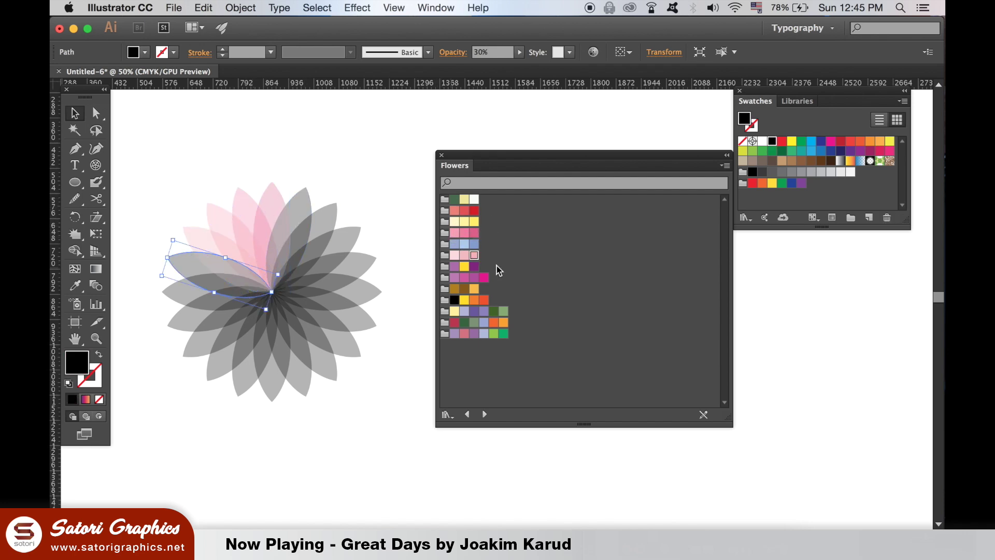
{"action": "left_click", "coordinate": [455, 256]}
{"action": "left_click", "coordinate": [178, 268]}
{"action": "left_click", "coordinate": [455, 255]}
Step: Fill the two upper-right petals purple
{"action": "left_click", "coordinate": [292, 234]}
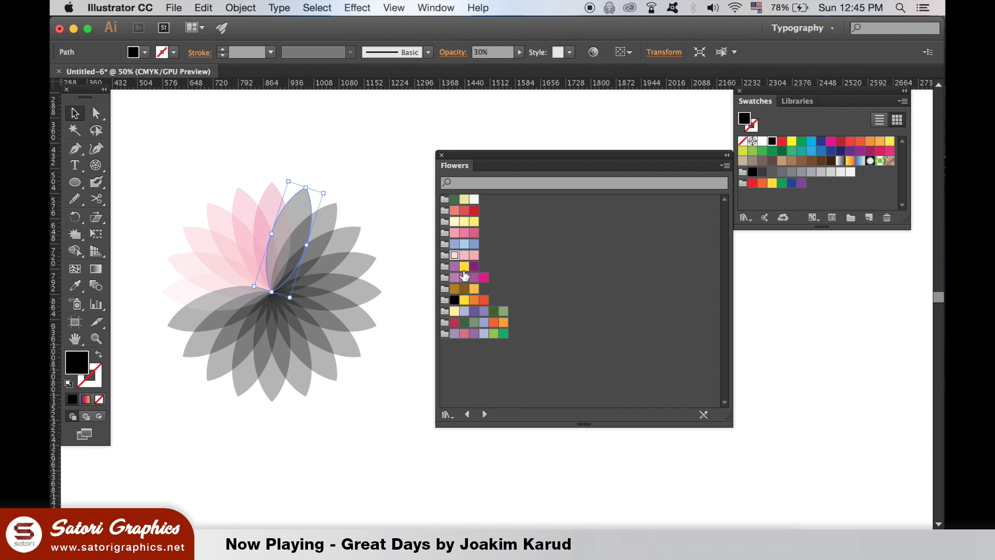
{"action": "left_click", "coordinate": [455, 266]}
{"action": "left_click", "coordinate": [327, 249]}
{"action": "left_click", "coordinate": [455, 266]}
Step: Fill the right, lower-right, lower and bottom petals in light and pale blue
{"action": "left_click", "coordinate": [366, 287]}
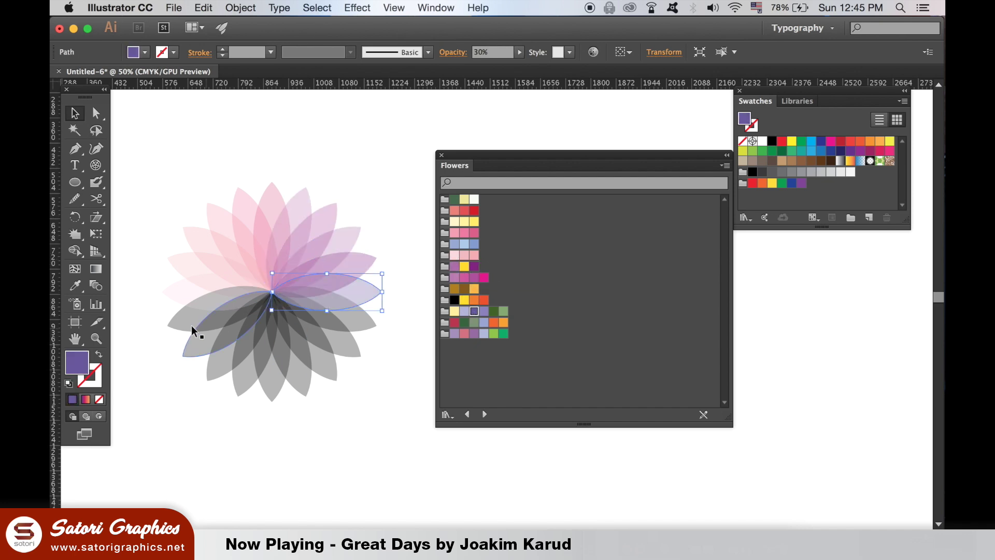
{"action": "left_click", "coordinate": [350, 323]}
{"action": "left_click", "coordinate": [487, 336]}
{"action": "left_click", "coordinate": [343, 350]}
{"action": "left_click", "coordinate": [306, 385]}
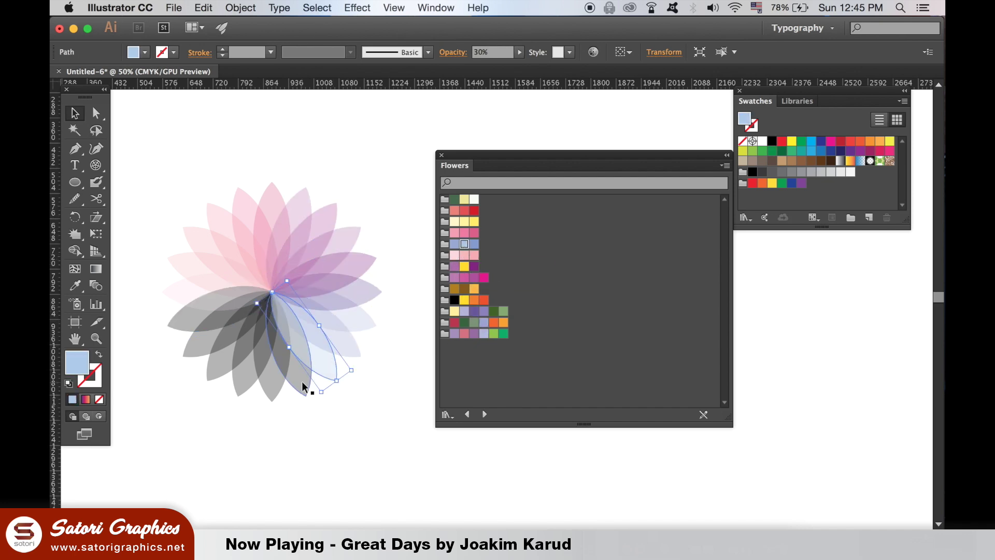
{"action": "left_click", "coordinate": [273, 373]}
{"action": "left_click", "coordinate": [474, 244]}
Step: Fill the remaining lower-left grey petals pale cream and orange, then deselect
{"action": "left_click", "coordinate": [218, 327]}
{"action": "left_click", "coordinate": [464, 222]}
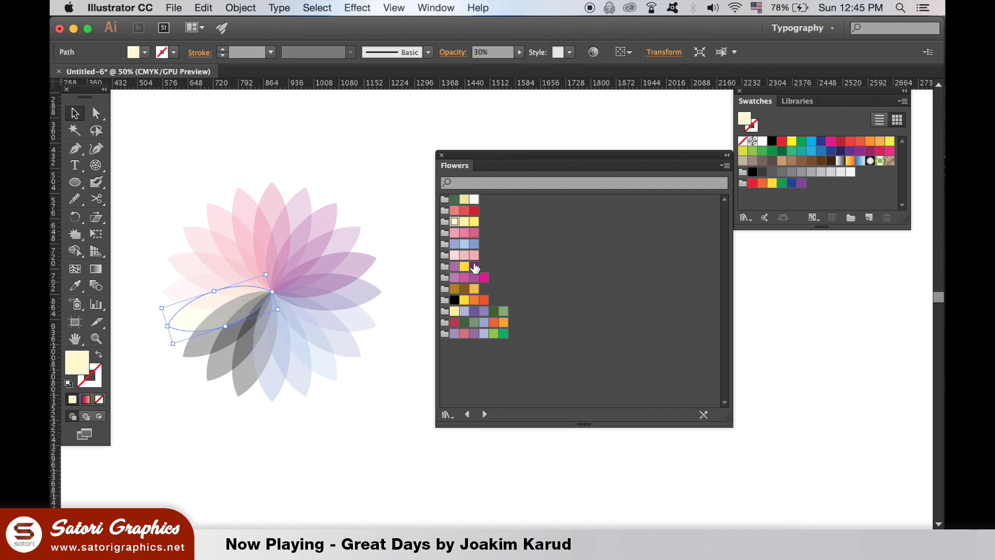
{"action": "left_click", "coordinate": [262, 378]}
{"action": "left_click", "coordinate": [257, 398]}
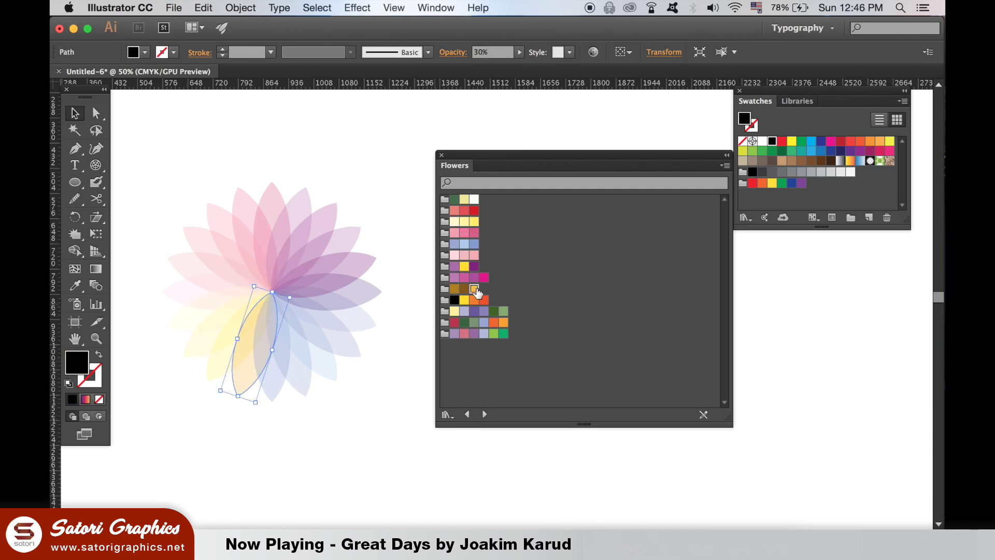
{"action": "left_click", "coordinate": [473, 289]}
{"action": "left_click", "coordinate": [351, 175]}
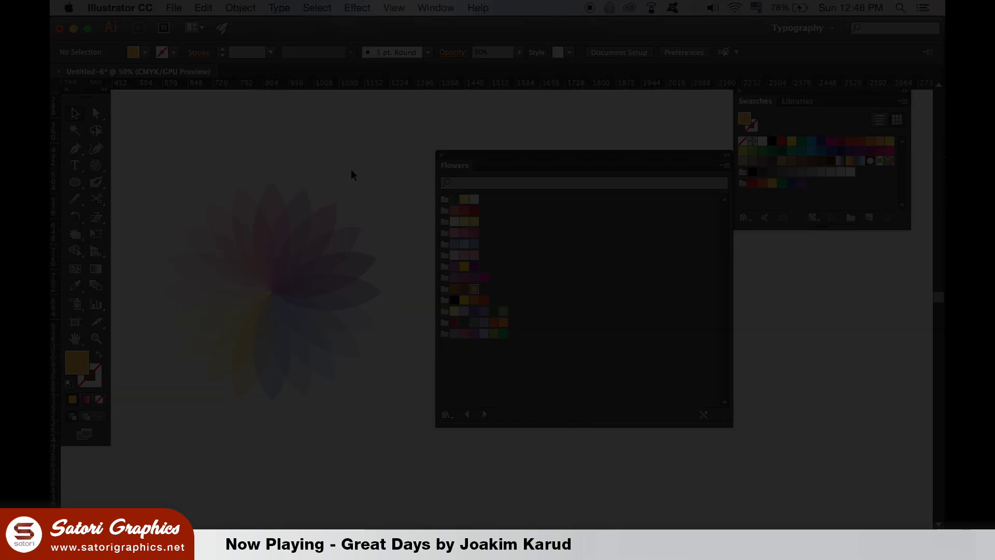